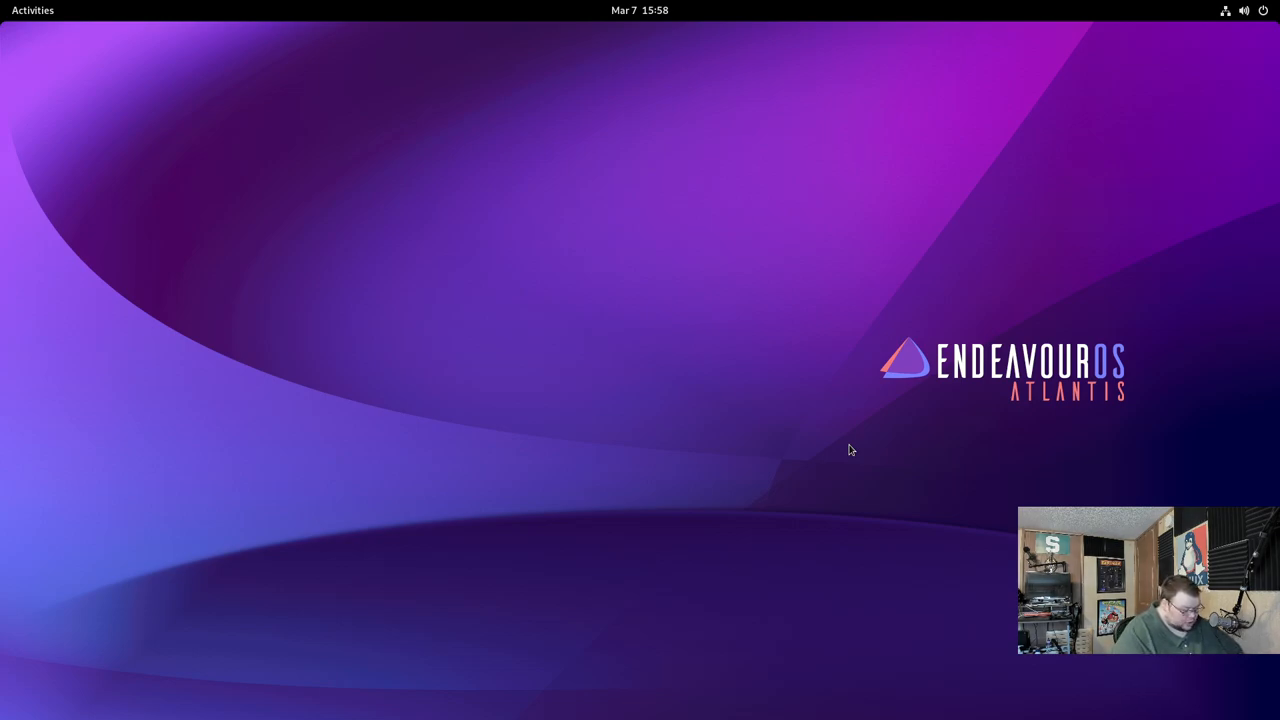
# Launch a terminal and run yay -S gdm-settings to install from the AUR.
pyautogui.press('super')
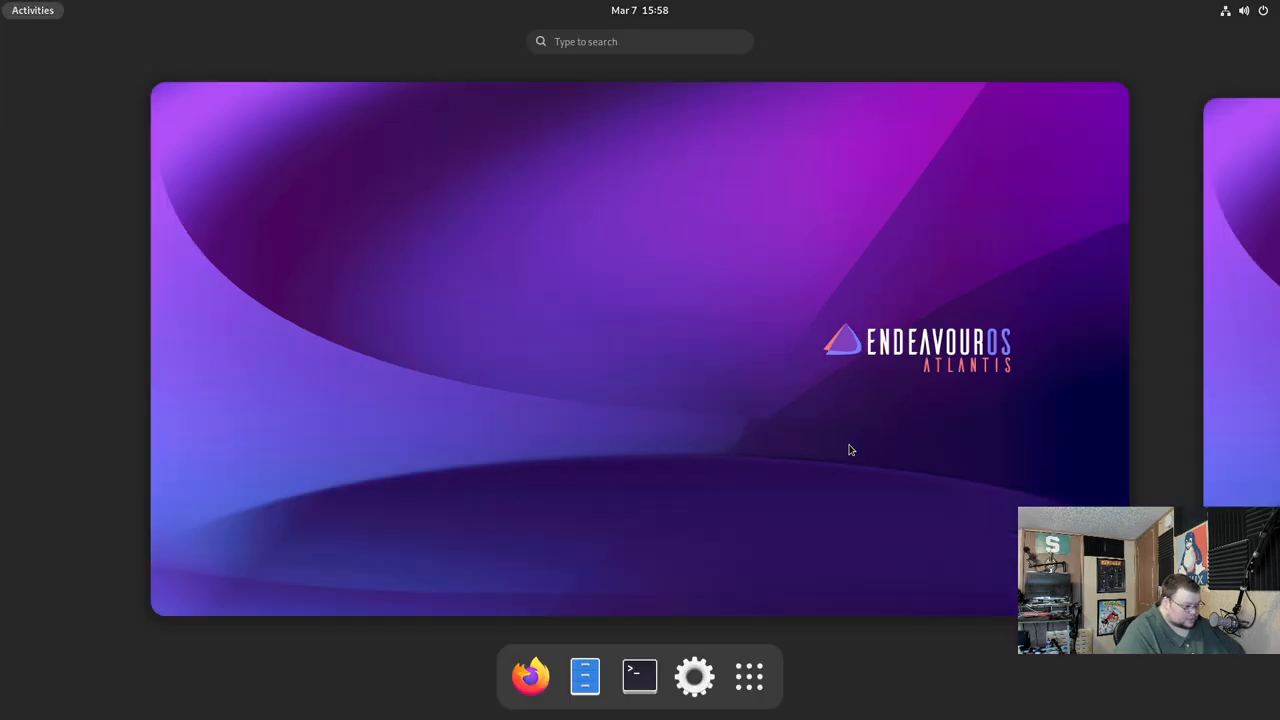
pyautogui.click(638, 682)
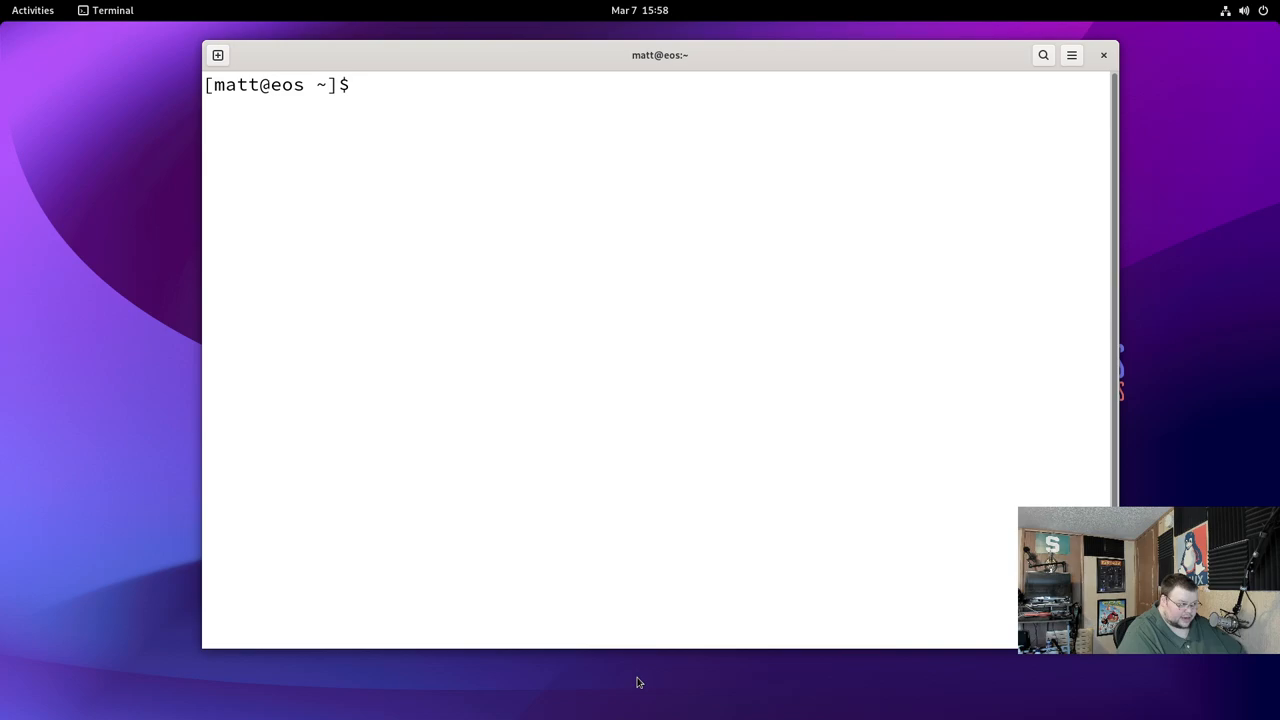
pyautogui.write('yay')
pyautogui.press('BackSpace')
pyautogui.press('BackSpace')
pyautogui.press('BackSpace')
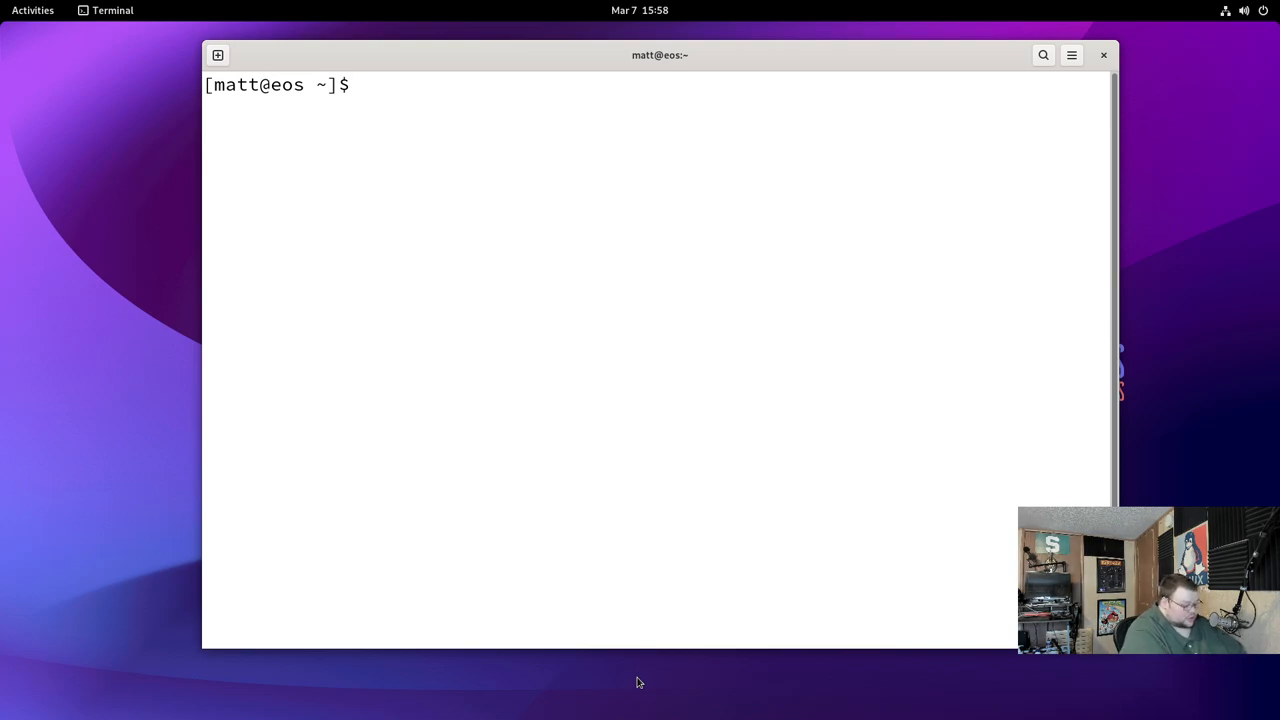
pyautogui.write('yay -S ')
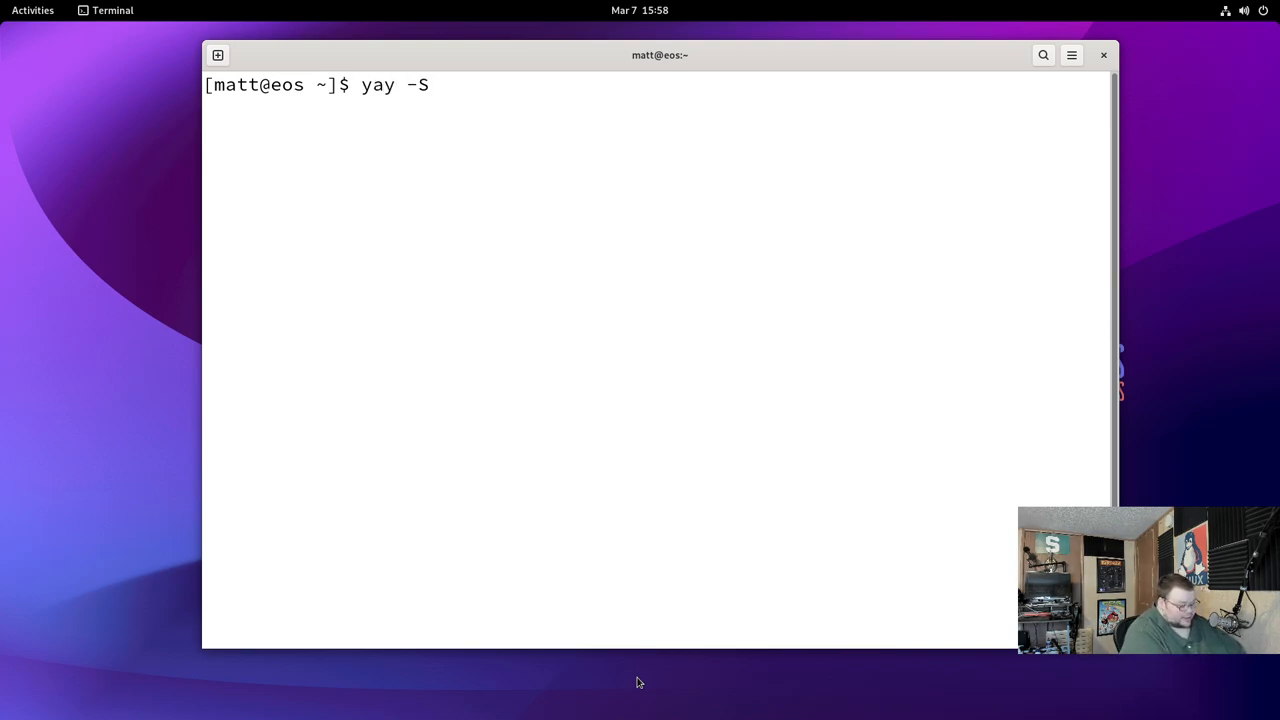
pyautogui.write('gdm-setti')
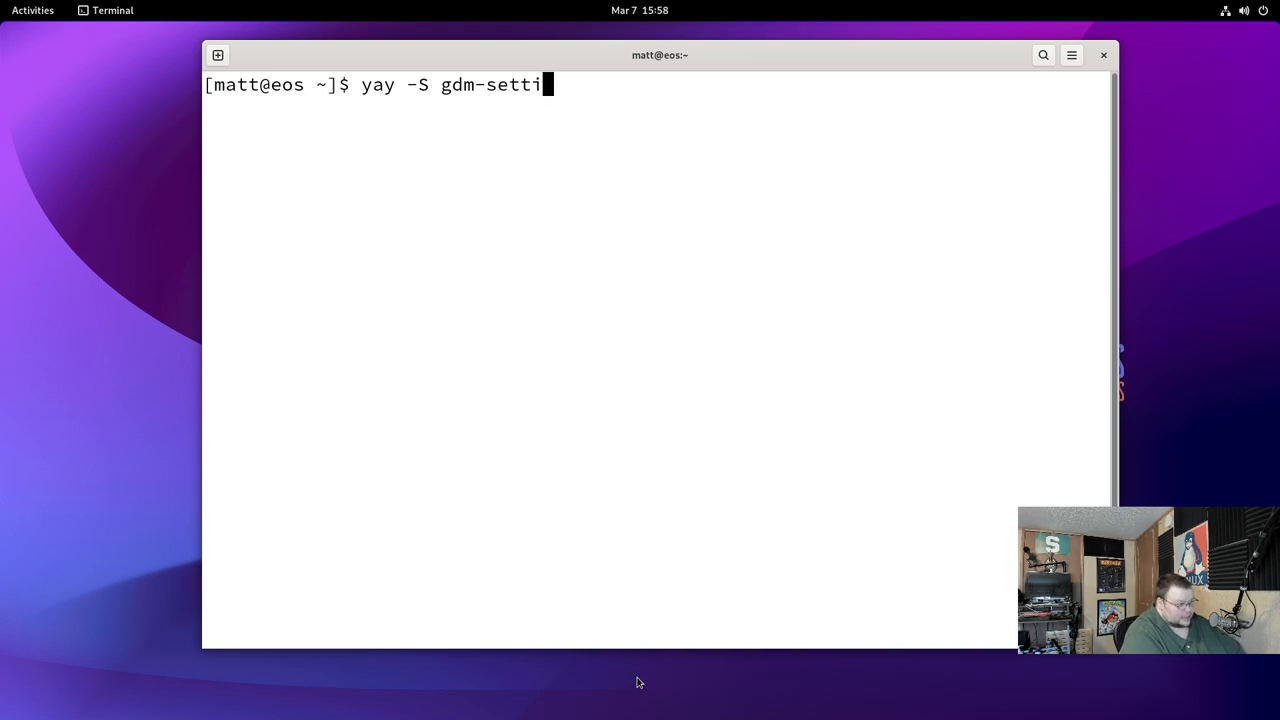
pyautogui.write('ngs')
pyautogui.press('Return')
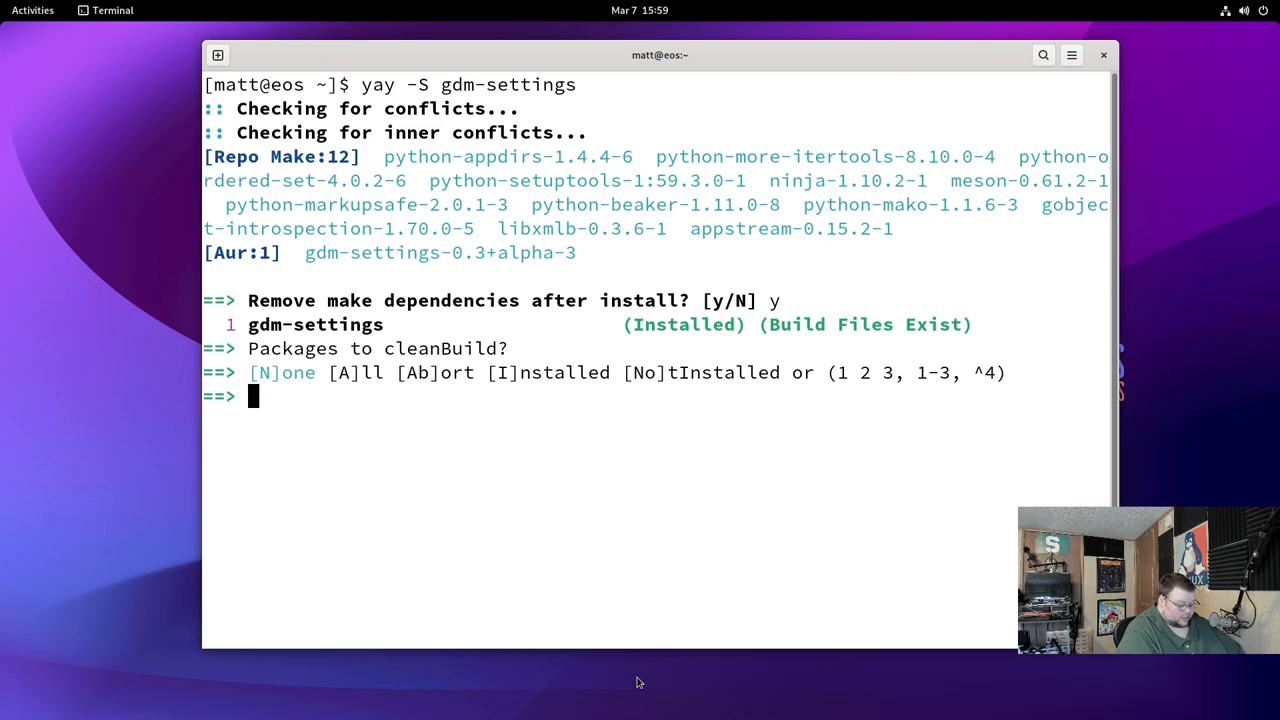
pyautogui.write('n')
# Decline cleanBuild and diffs, give the sudo password, and confirm installing the packages.
pyautogui.press('Return')
pyautogui.write('n')
pyautogui.press('Return')
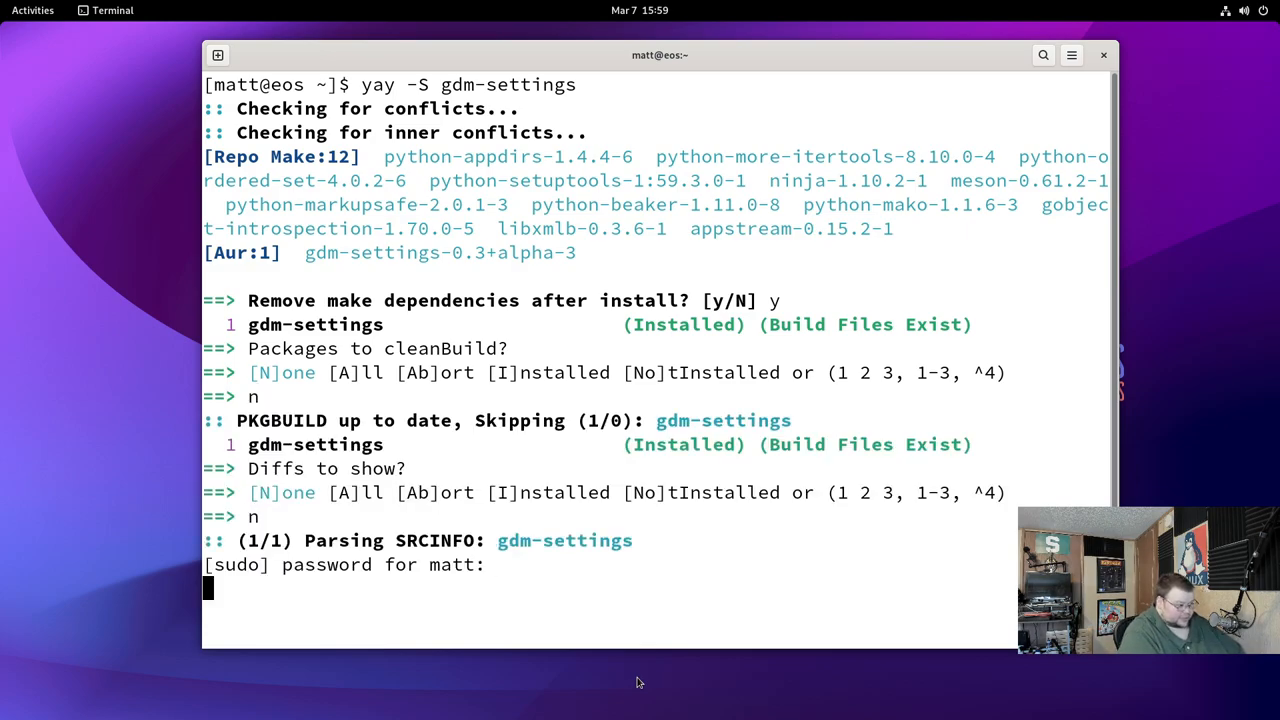
pyautogui.press('Return')
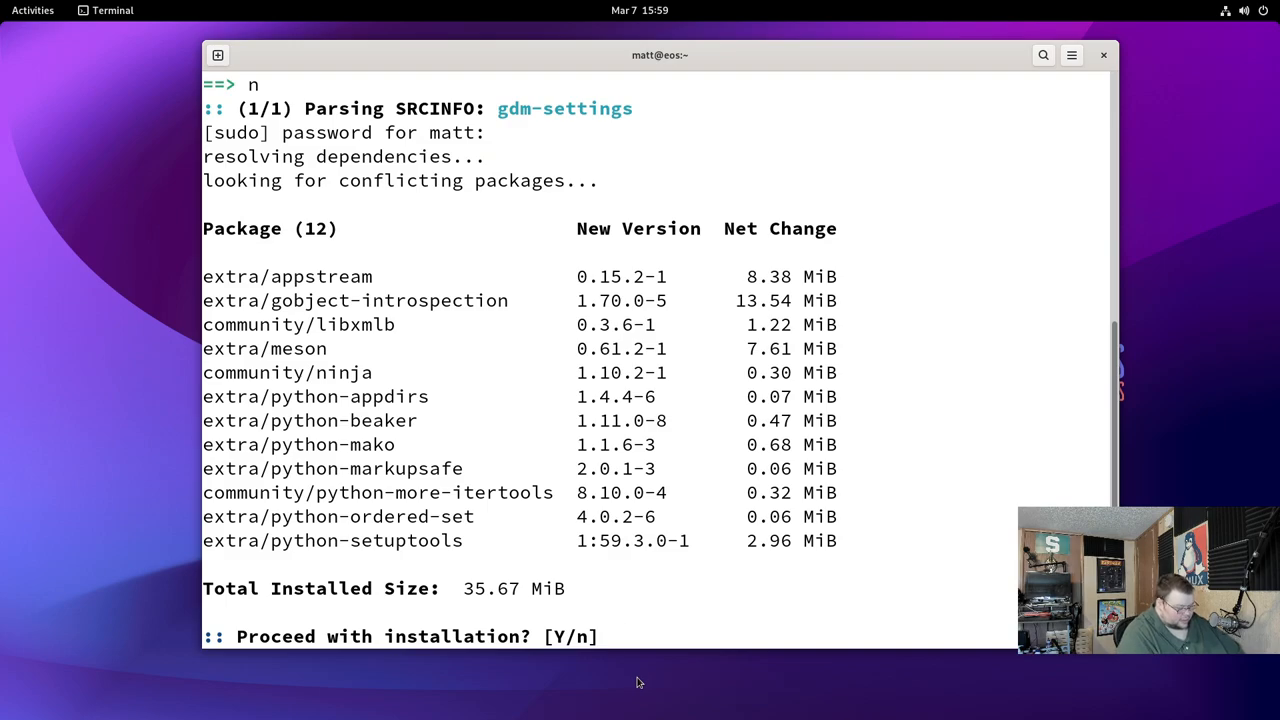
pyautogui.write('y')
pyautogui.press('Return')
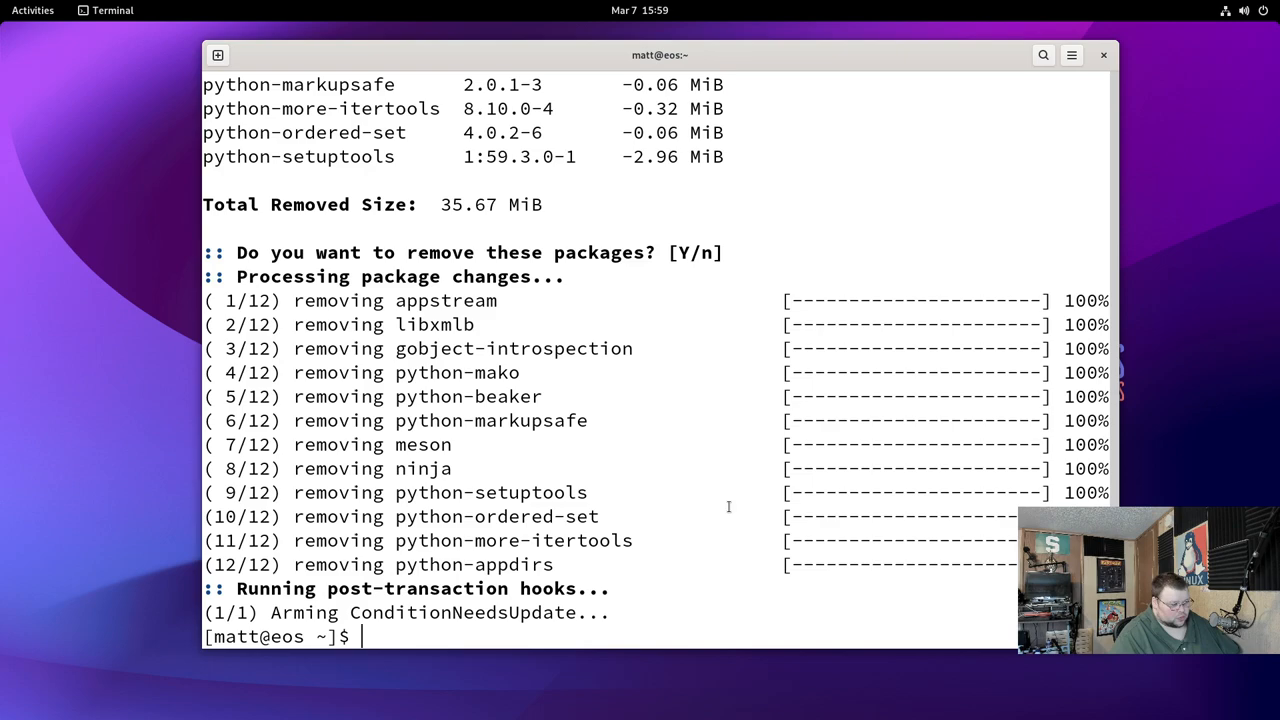
# Close the terminal, launch Login Manager Settings via 'gdm' search, and centre its window.
pyautogui.click(1105, 56)
pyautogui.press('super')
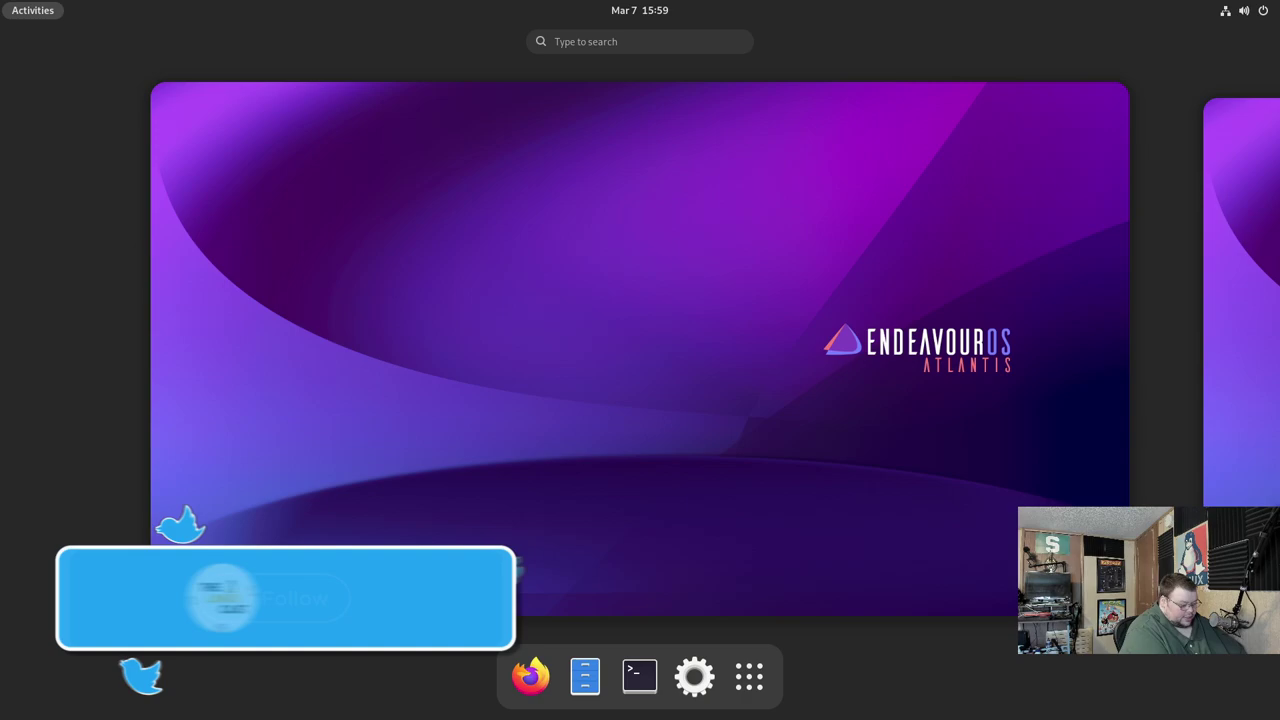
pyautogui.write('gdm')
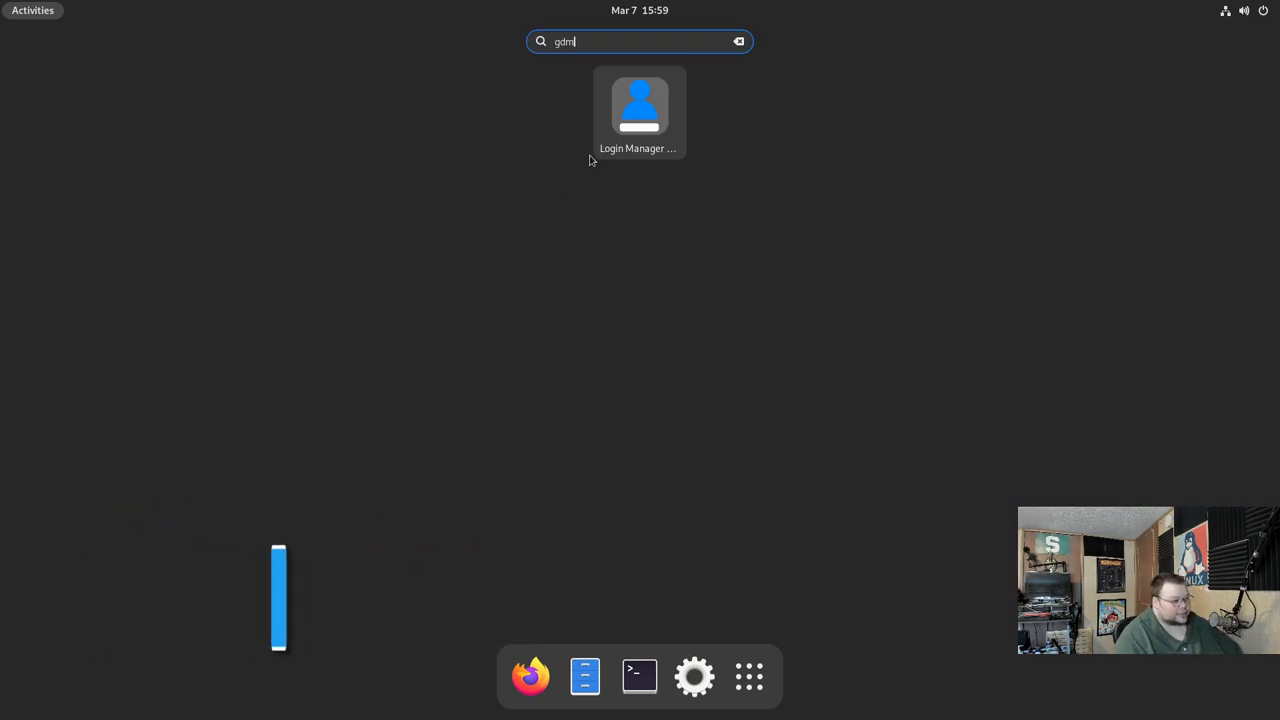
pyautogui.press('Return')
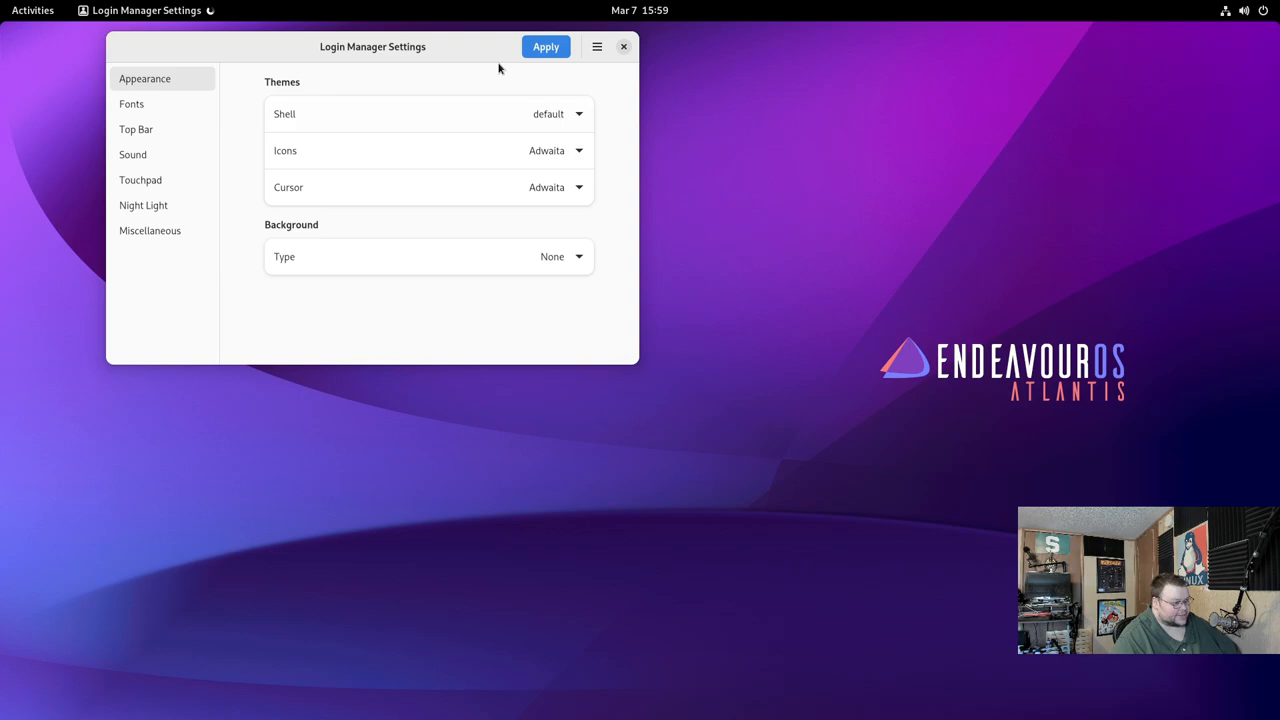
pyautogui.moveTo(478, 55); pyautogui.dragTo(701, 201)
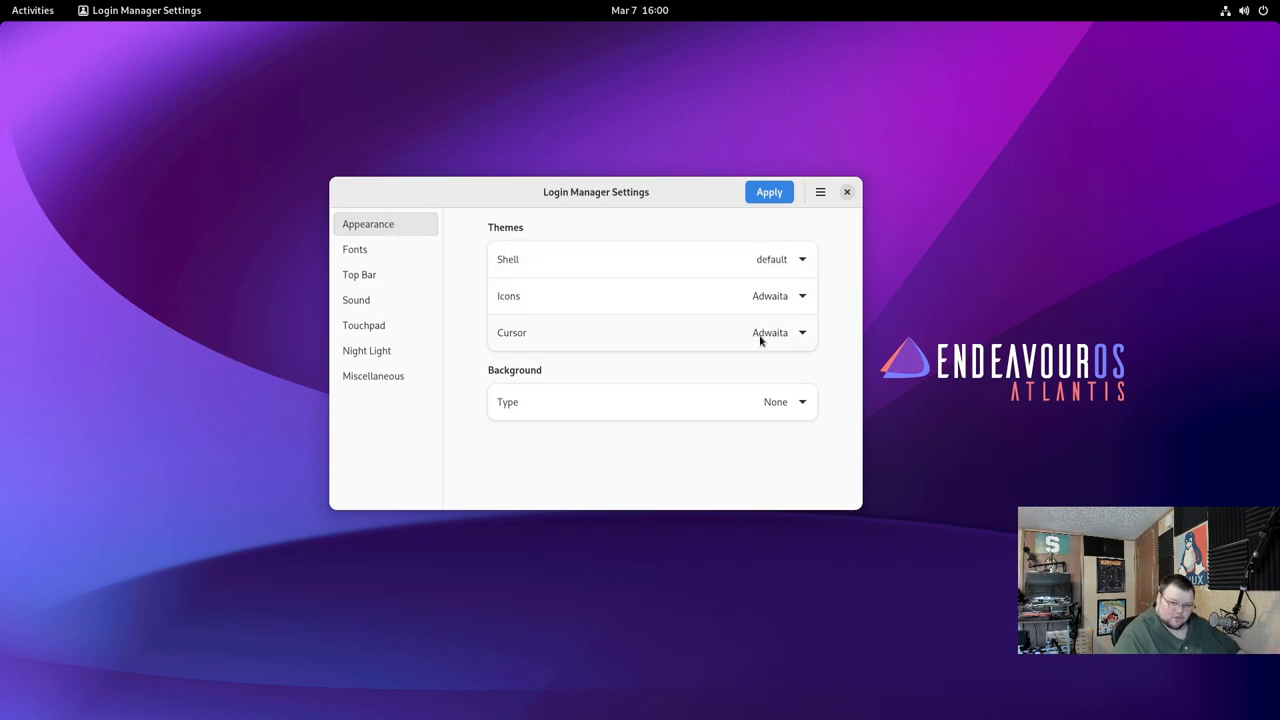
# Try the Image background type and cancel out of the file chooser.
pyautogui.click(788, 404)
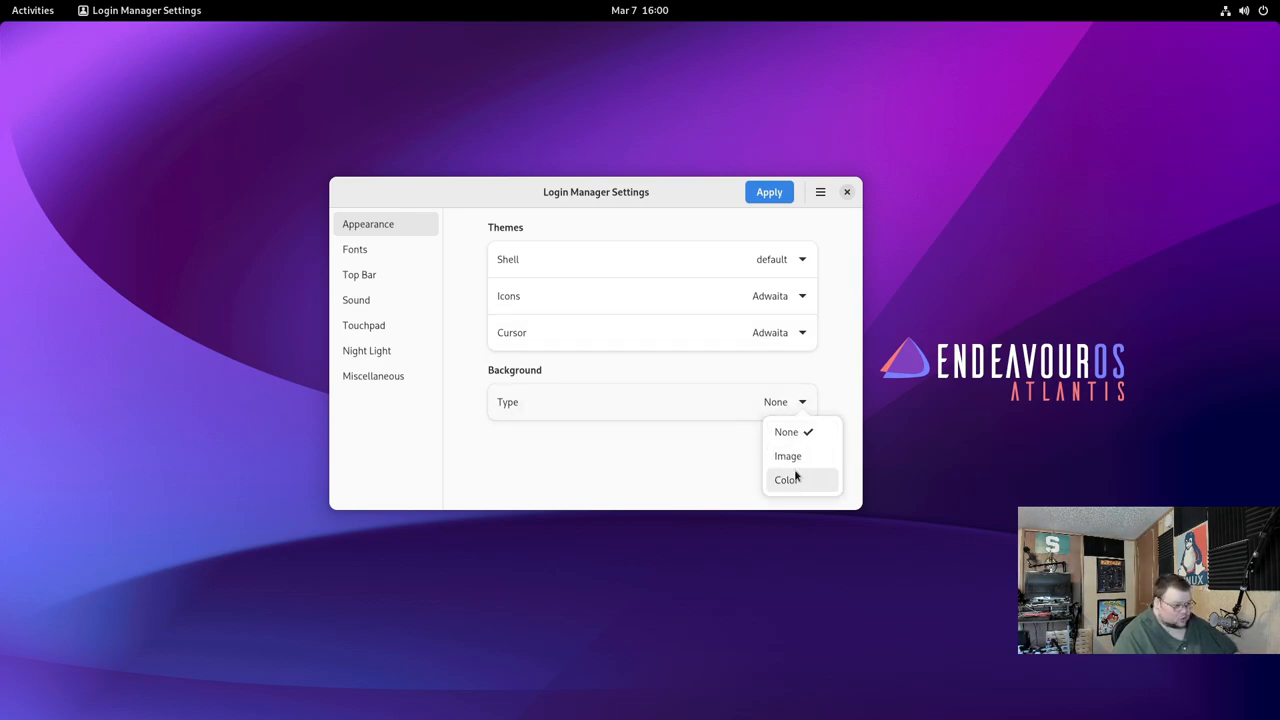
pyautogui.click(795, 461)
pyautogui.click(778, 440)
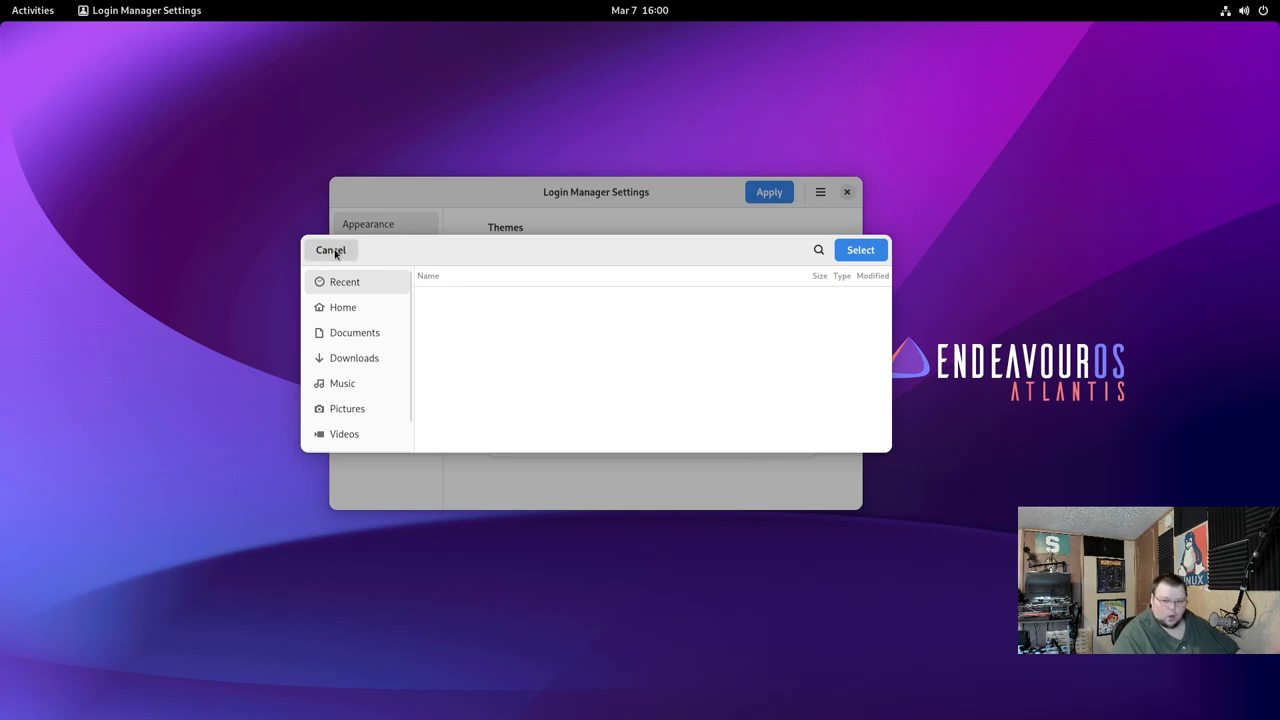
pyautogui.click(331, 250)
# Set the background type to Color, peek at the custom colour editor, and keep black.
pyautogui.click(788, 402)
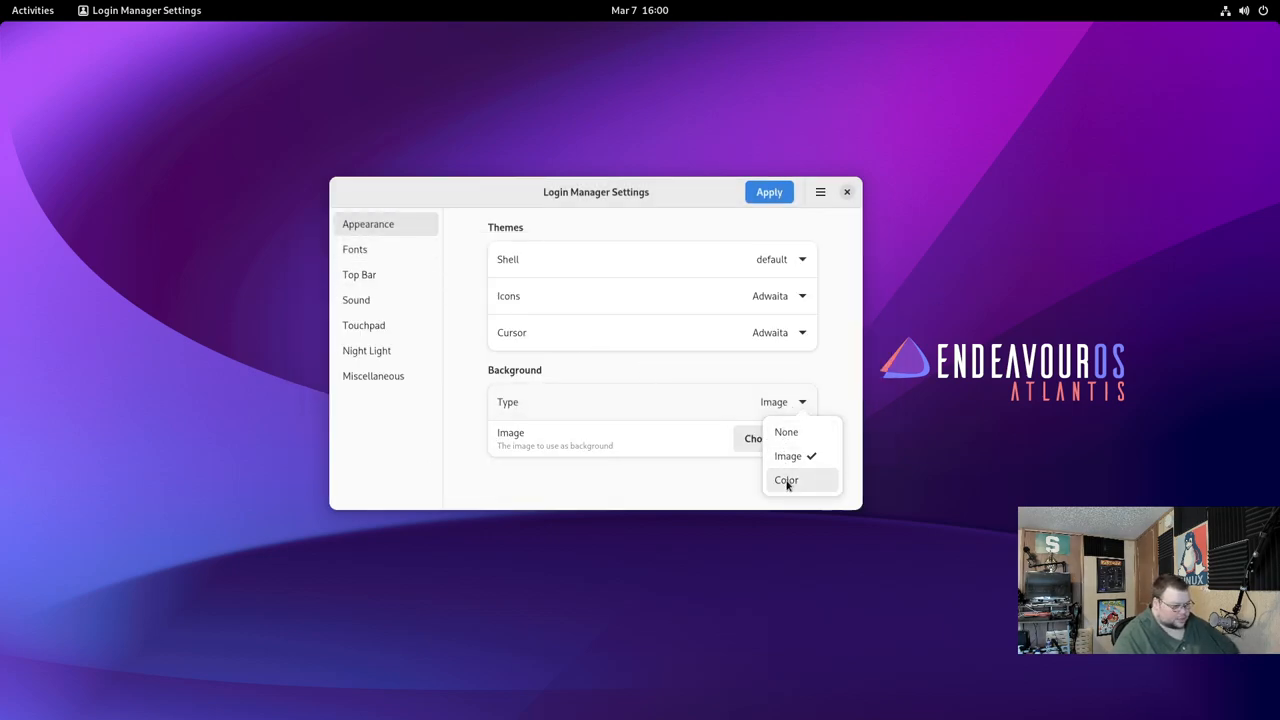
pyautogui.click(787, 484)
pyautogui.click(792, 438)
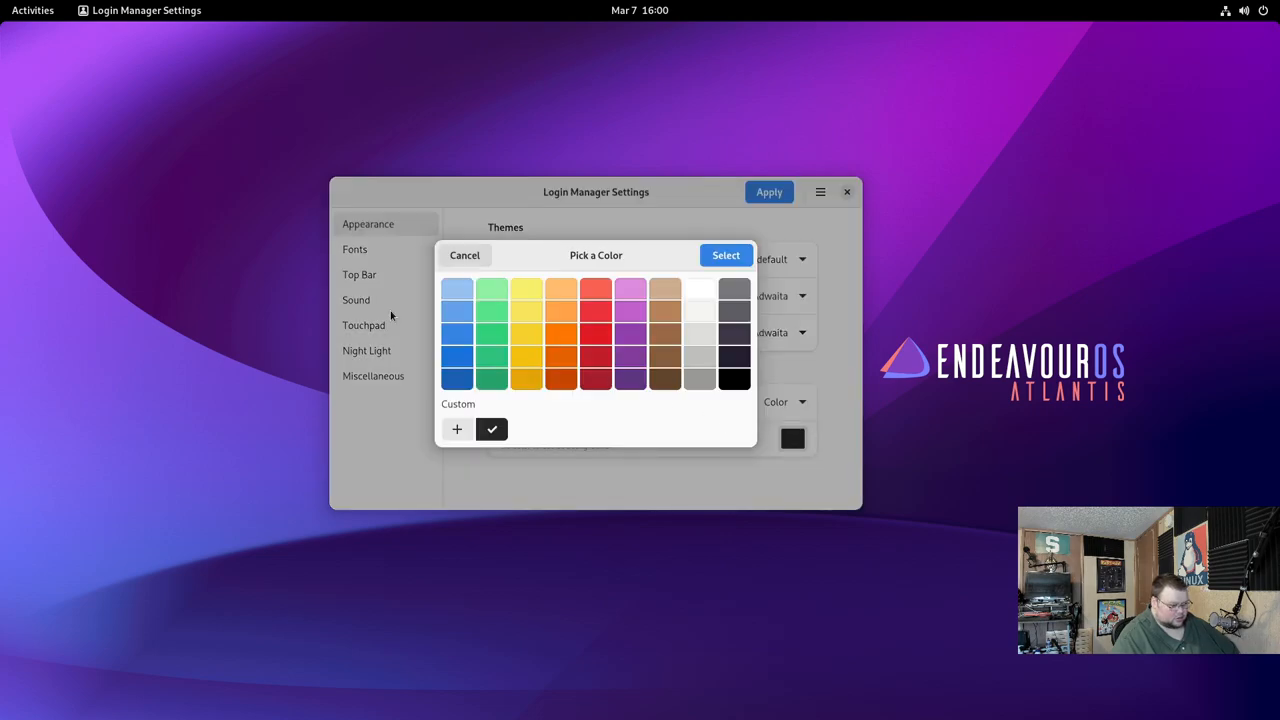
pyautogui.click(457, 430)
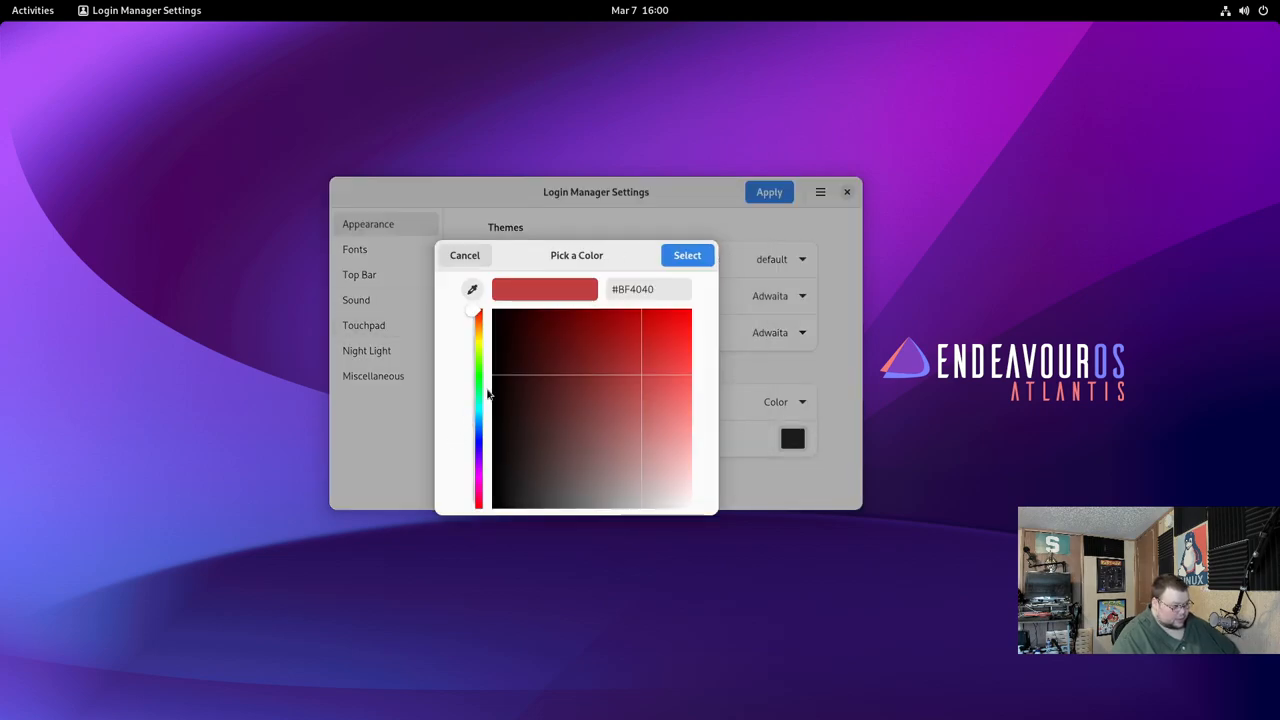
pyautogui.click(464, 255)
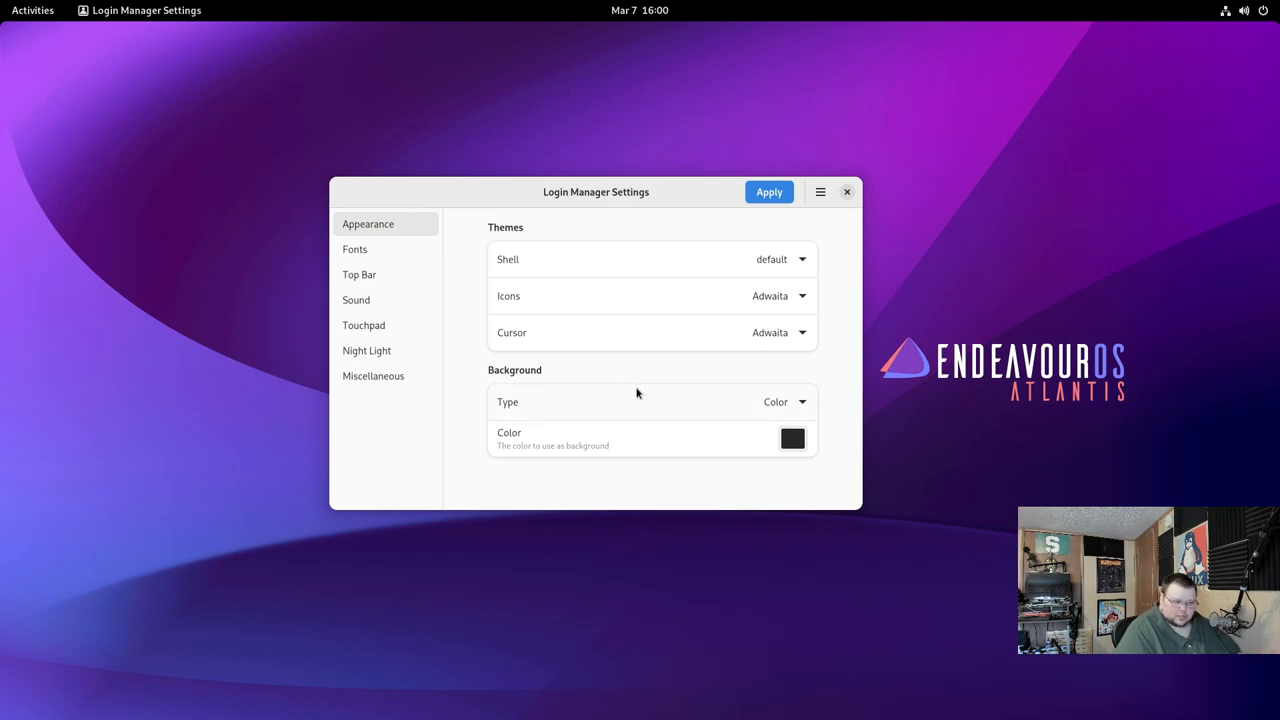
# Review the Fonts page, leaving the font chooser and hinting level unchanged.
pyautogui.click(386, 250)
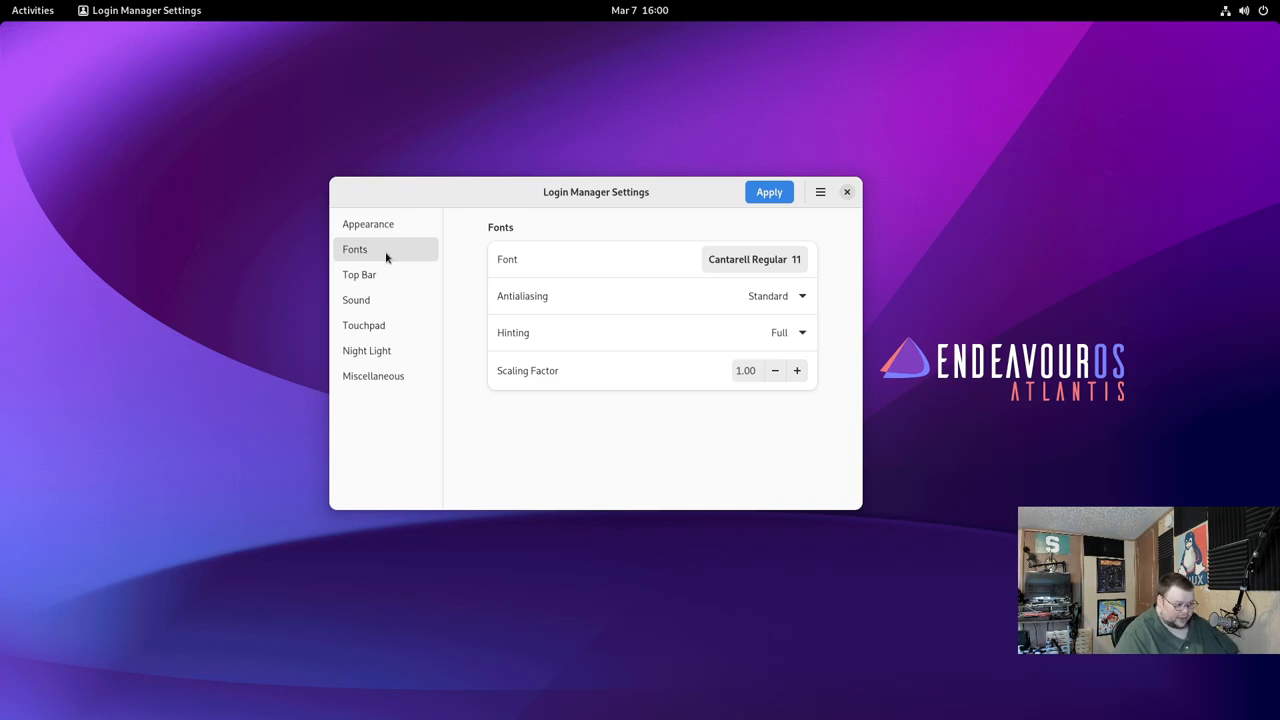
pyautogui.click(795, 259)
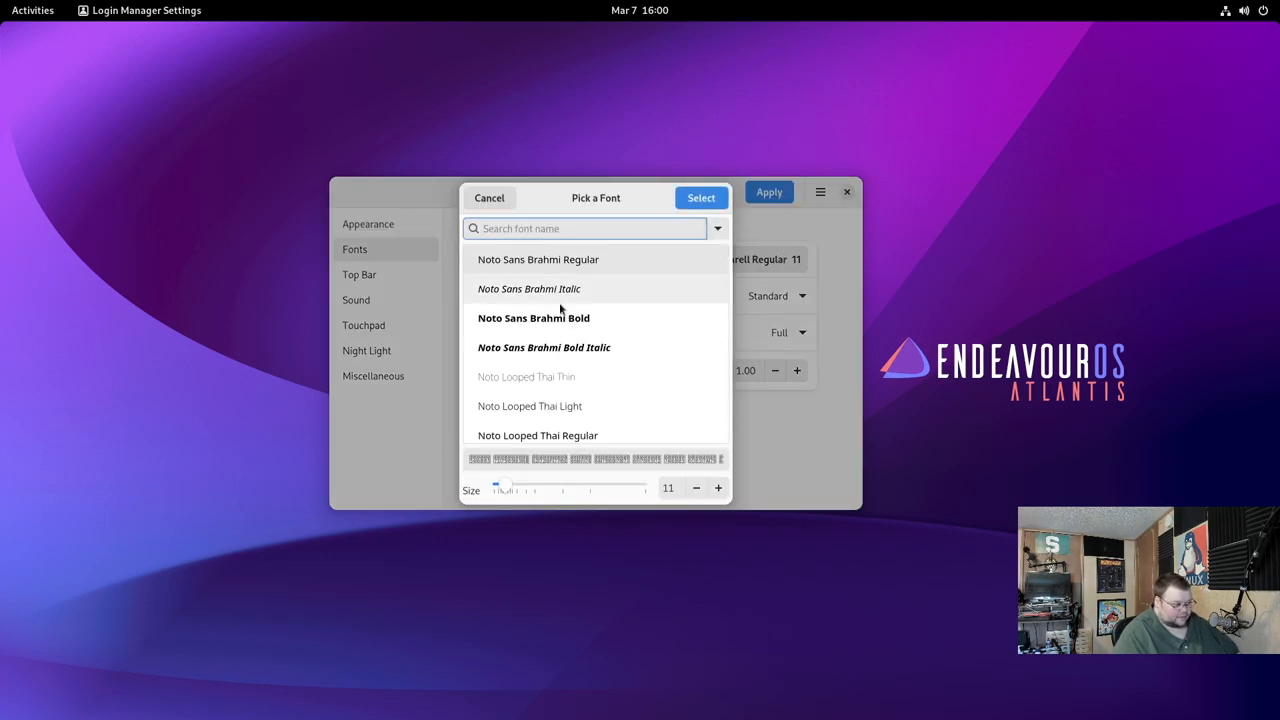
pyautogui.click(489, 198)
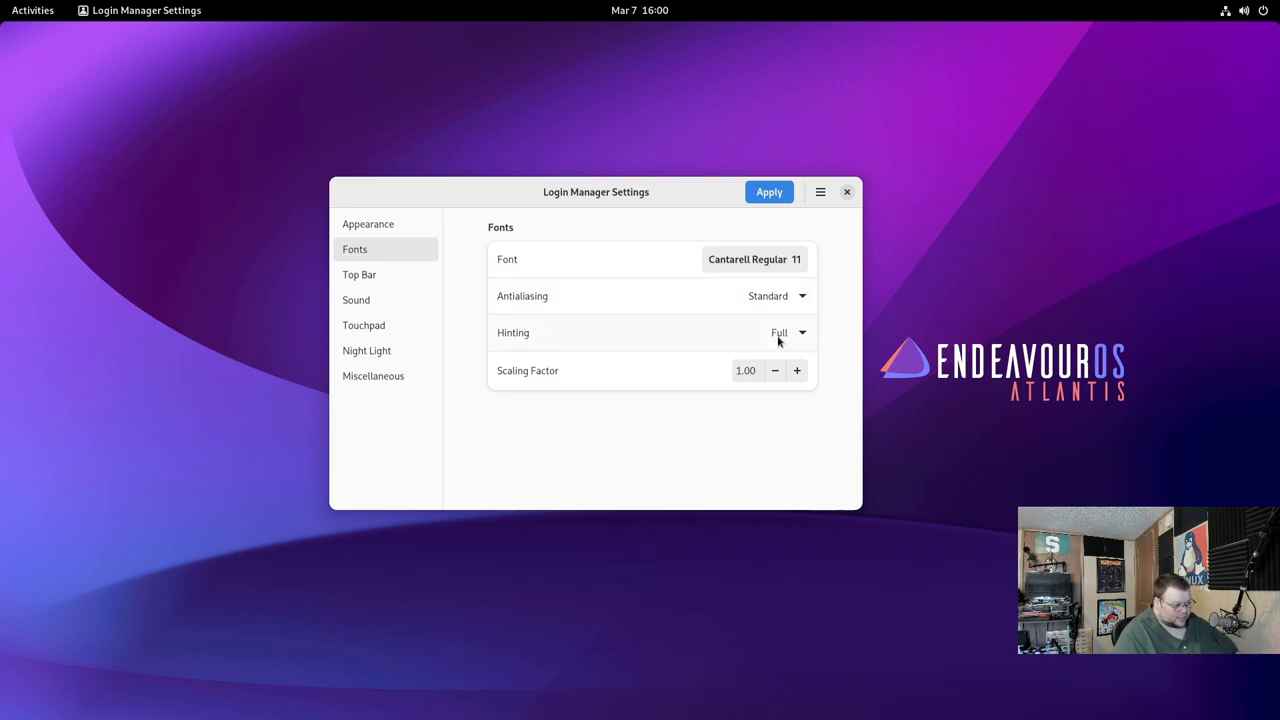
pyautogui.click(780, 333)
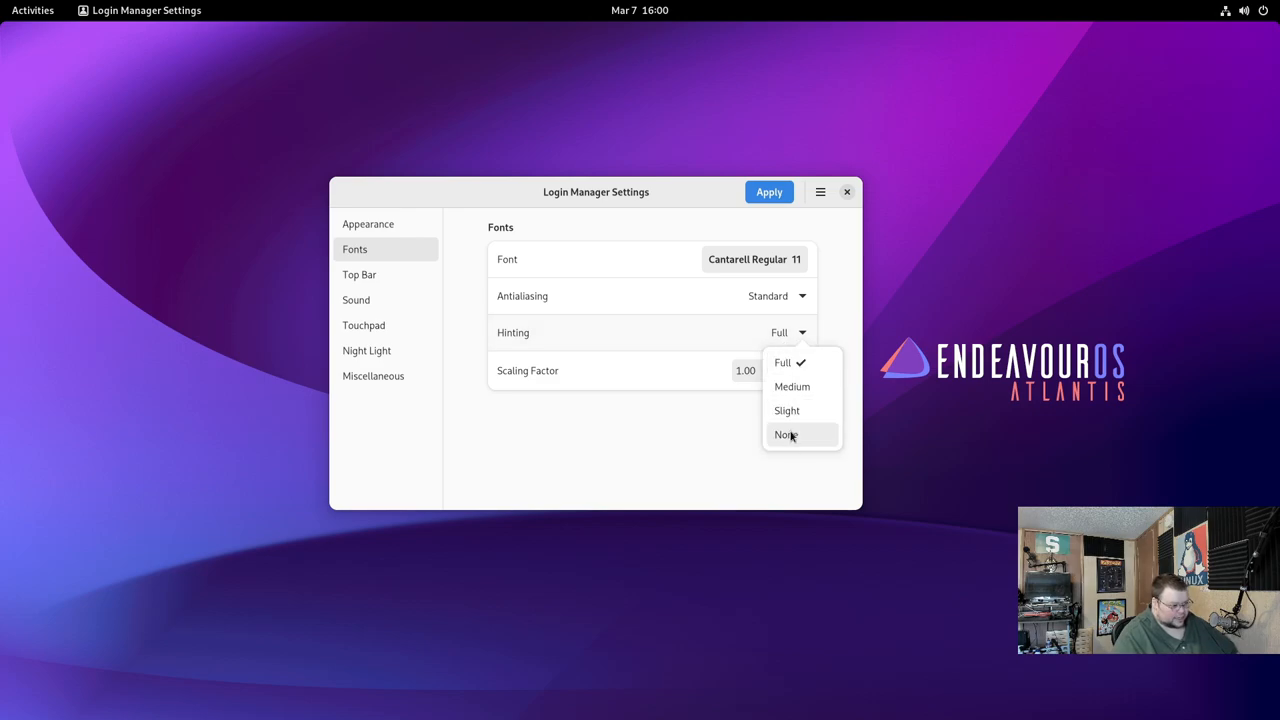
pyautogui.click(684, 325)
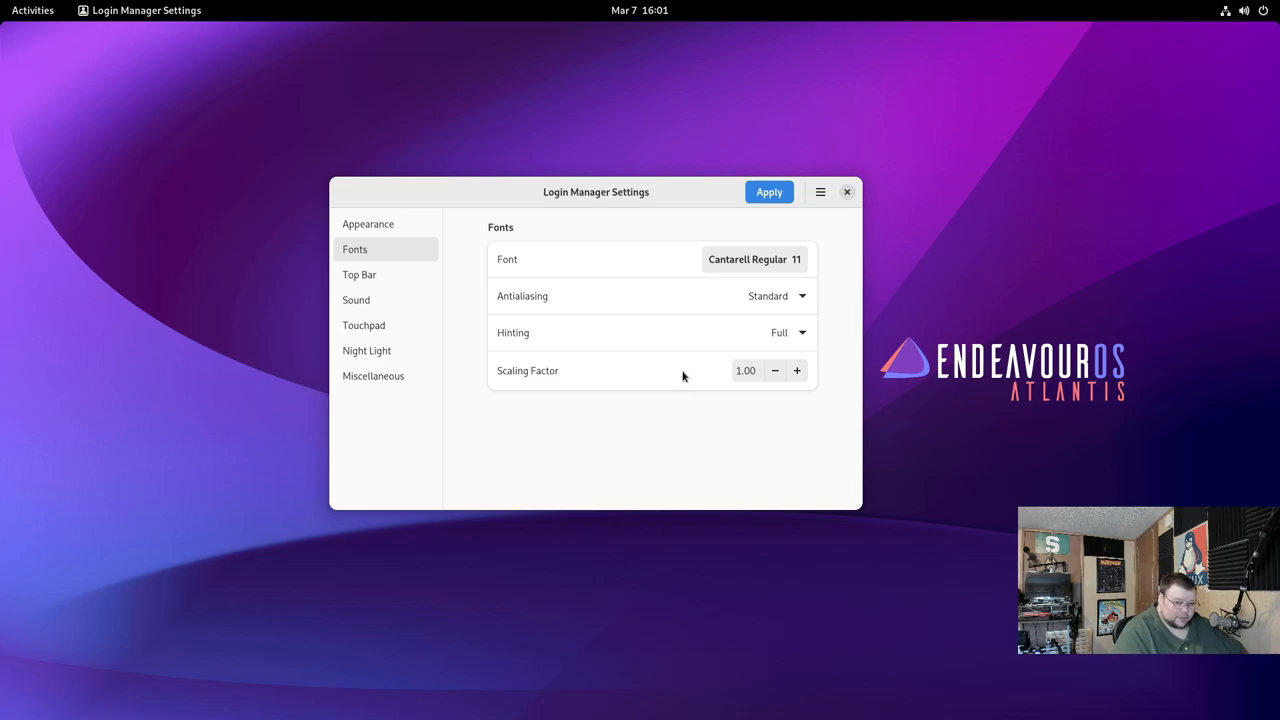
# On the Top Bar page set the clock to AM/PM format, then show the Sound page.
pyautogui.click(399, 280)
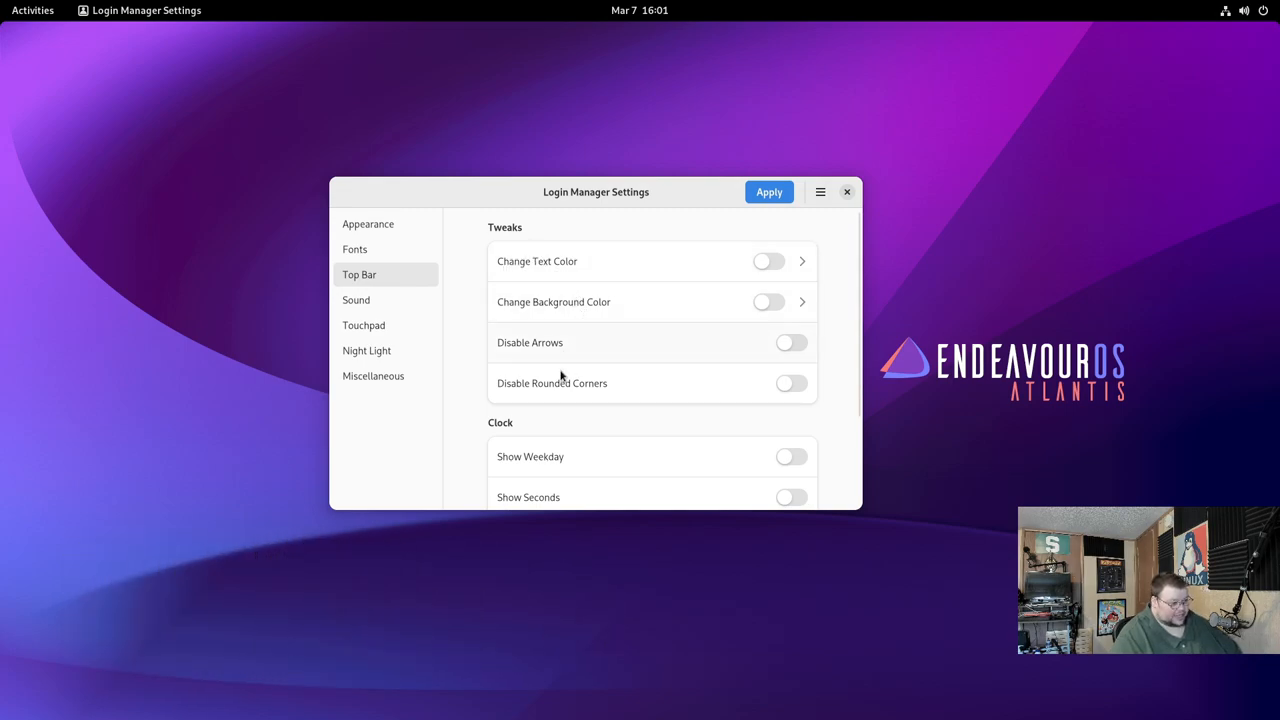
pyautogui.scroll(-3, 548, 412)
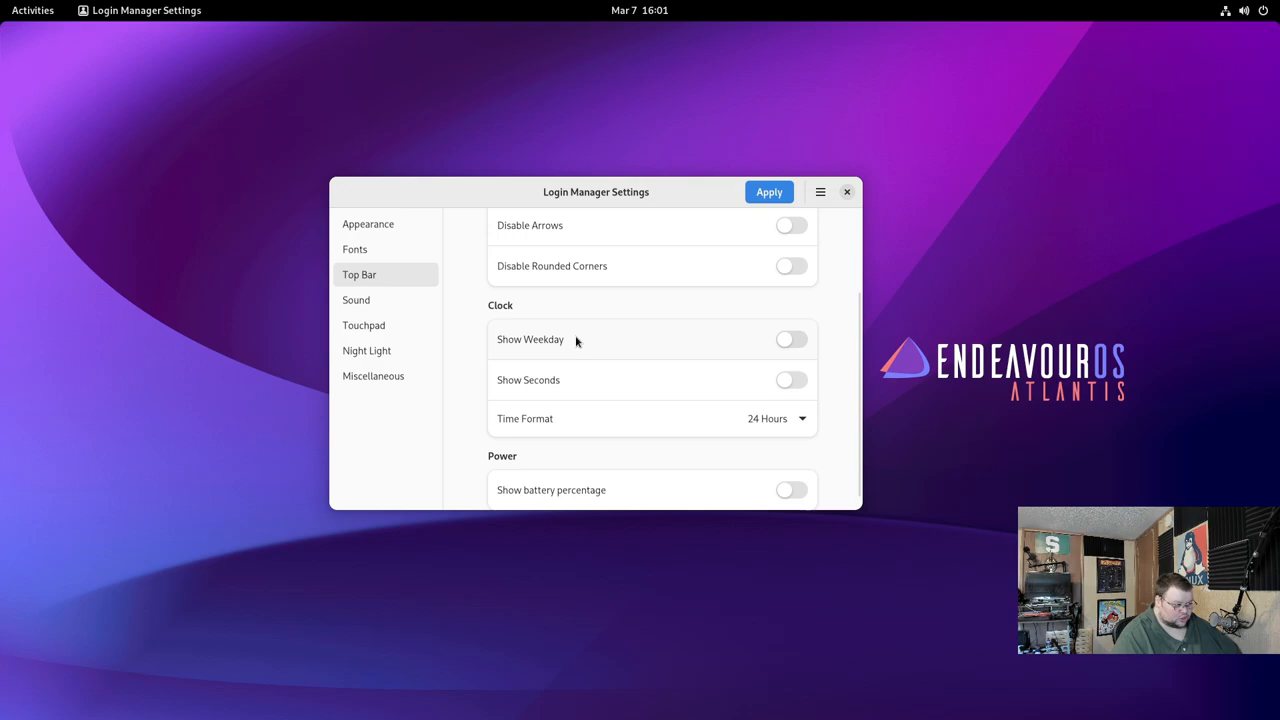
pyautogui.click(780, 421)
pyautogui.click(797, 450)
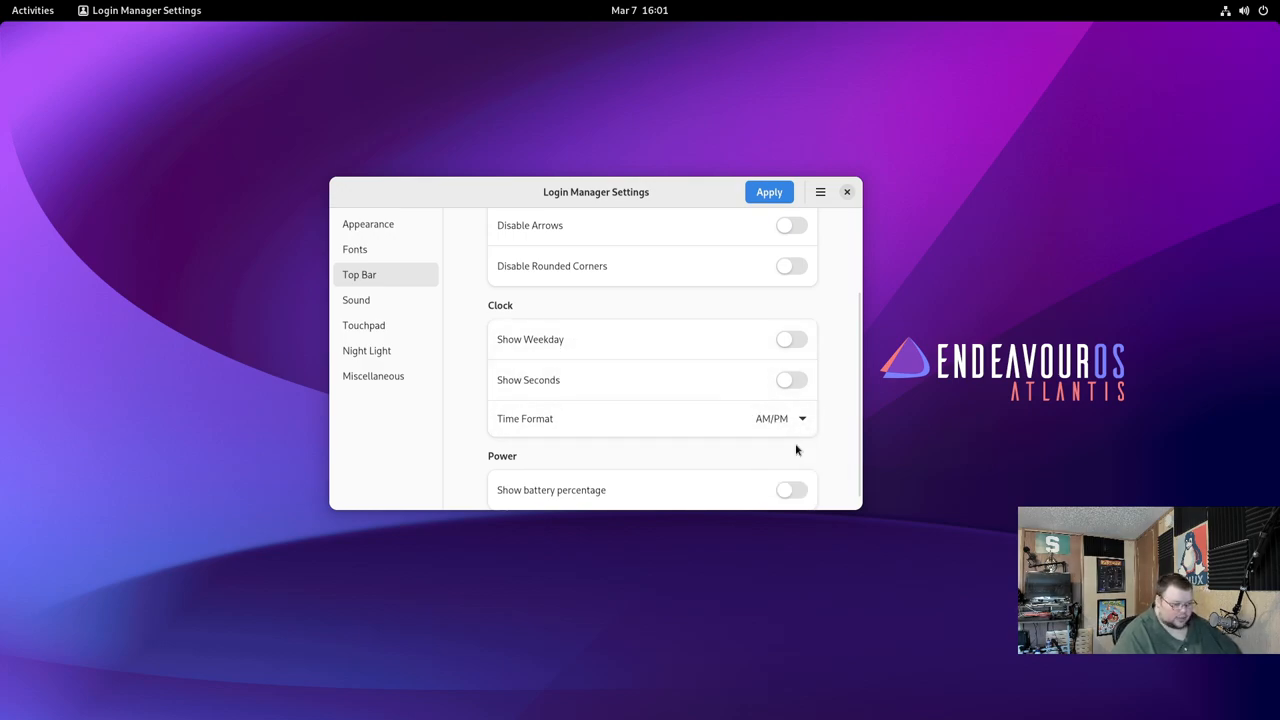
pyautogui.scroll(-1, 600, 440)
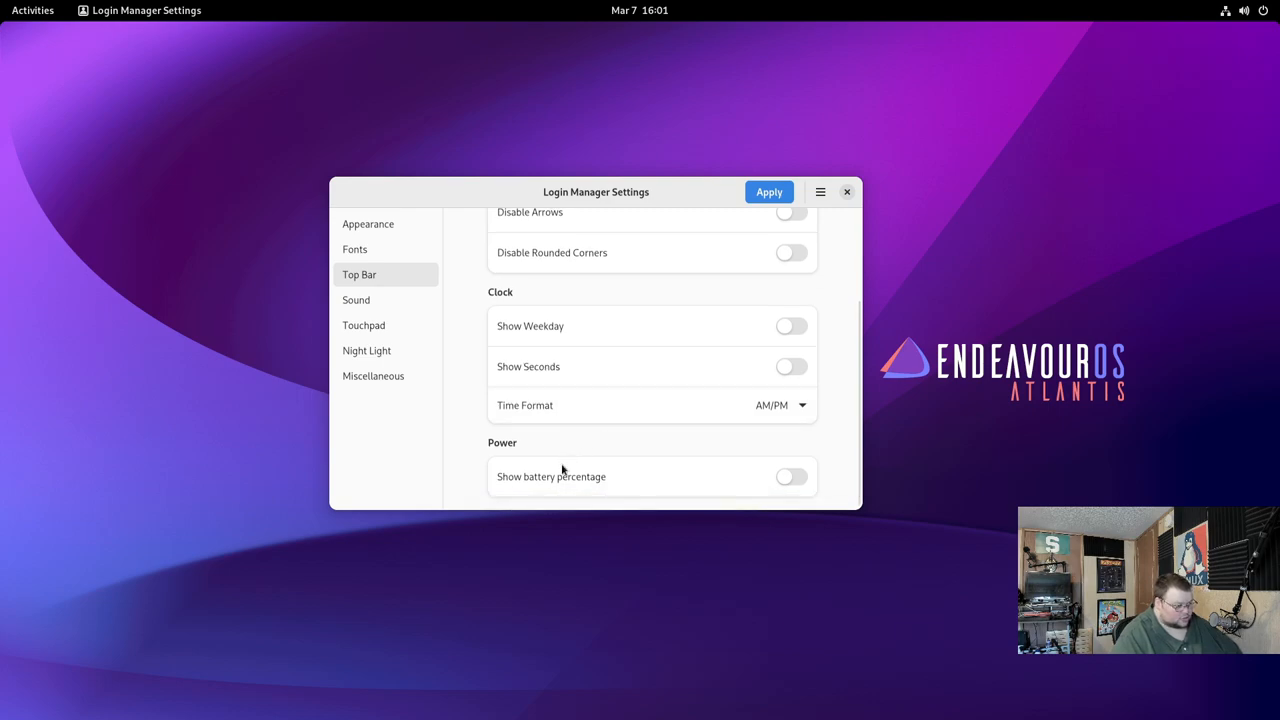
pyautogui.click(380, 305)
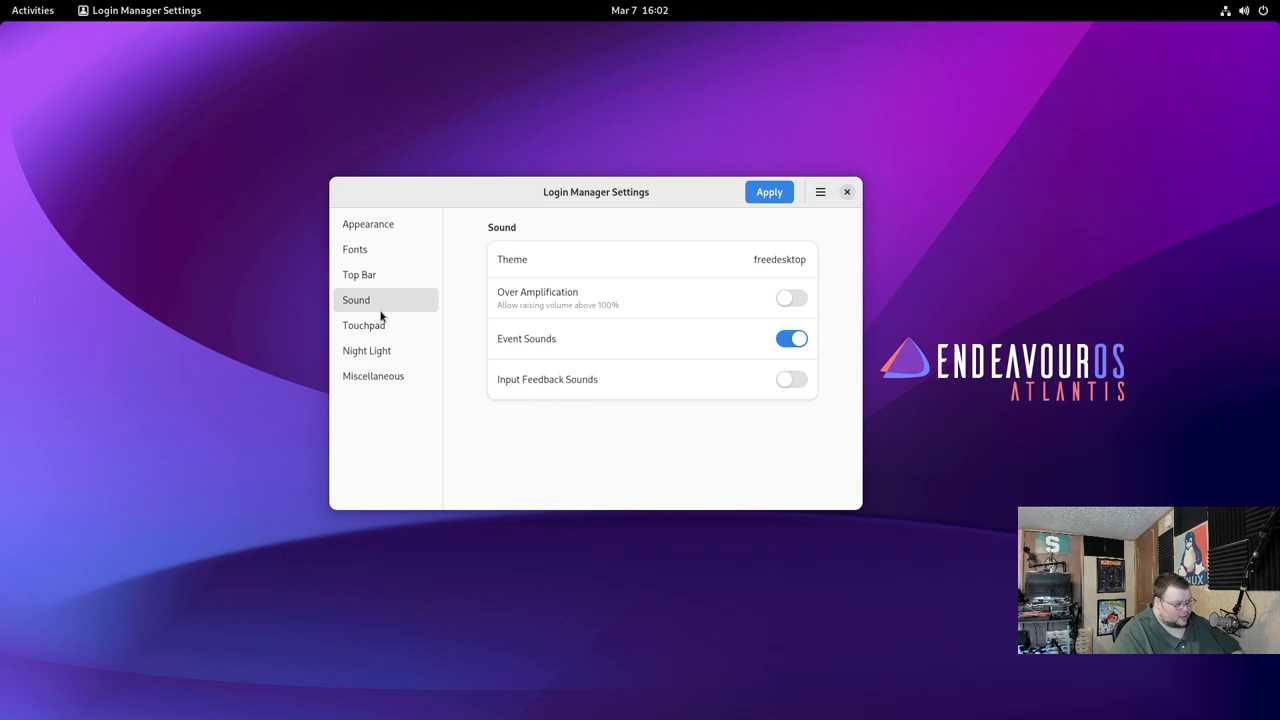
# Browse the Touchpad and Night Light pages and land on Miscellaneous.
pyautogui.click(374, 326)
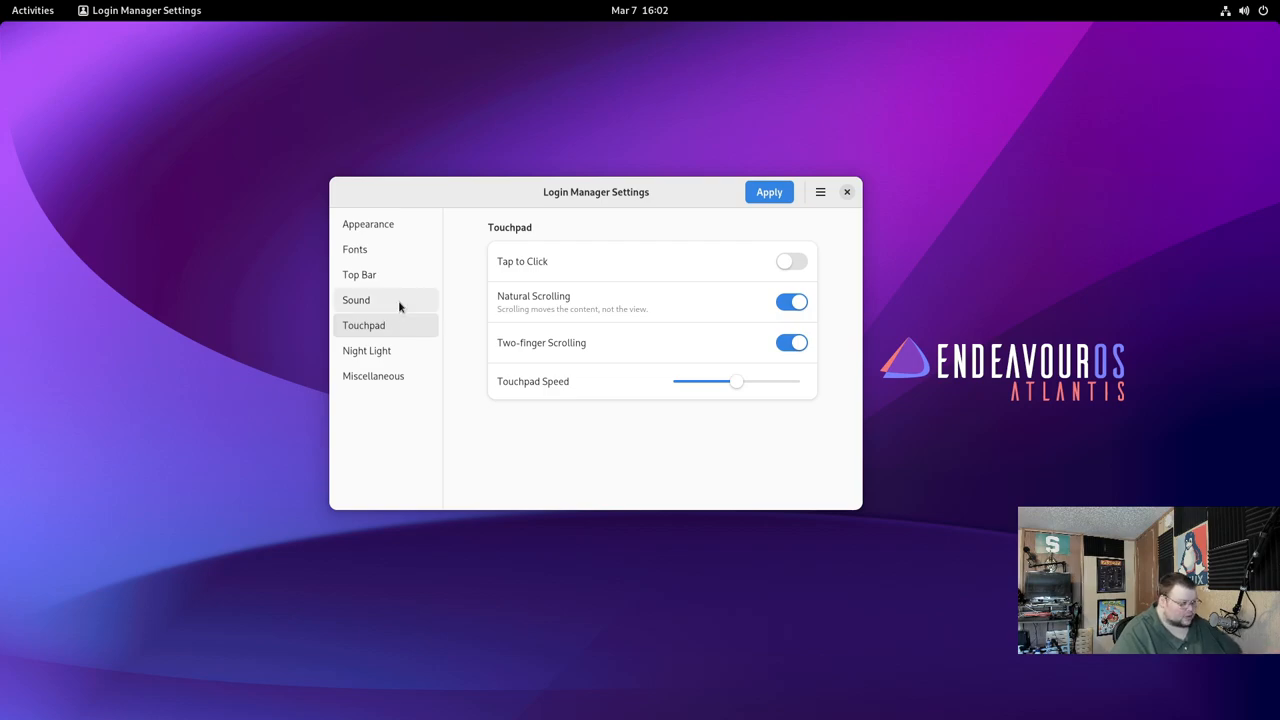
pyautogui.click(370, 352)
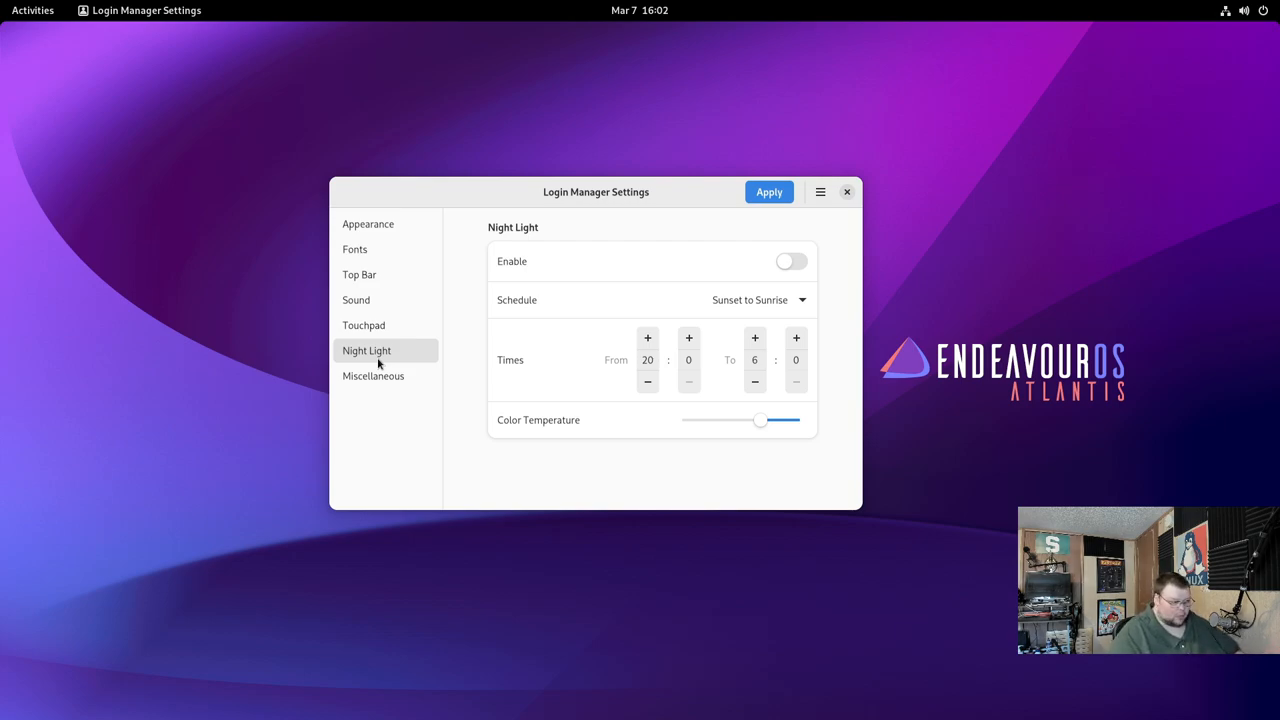
pyautogui.click(380, 377)
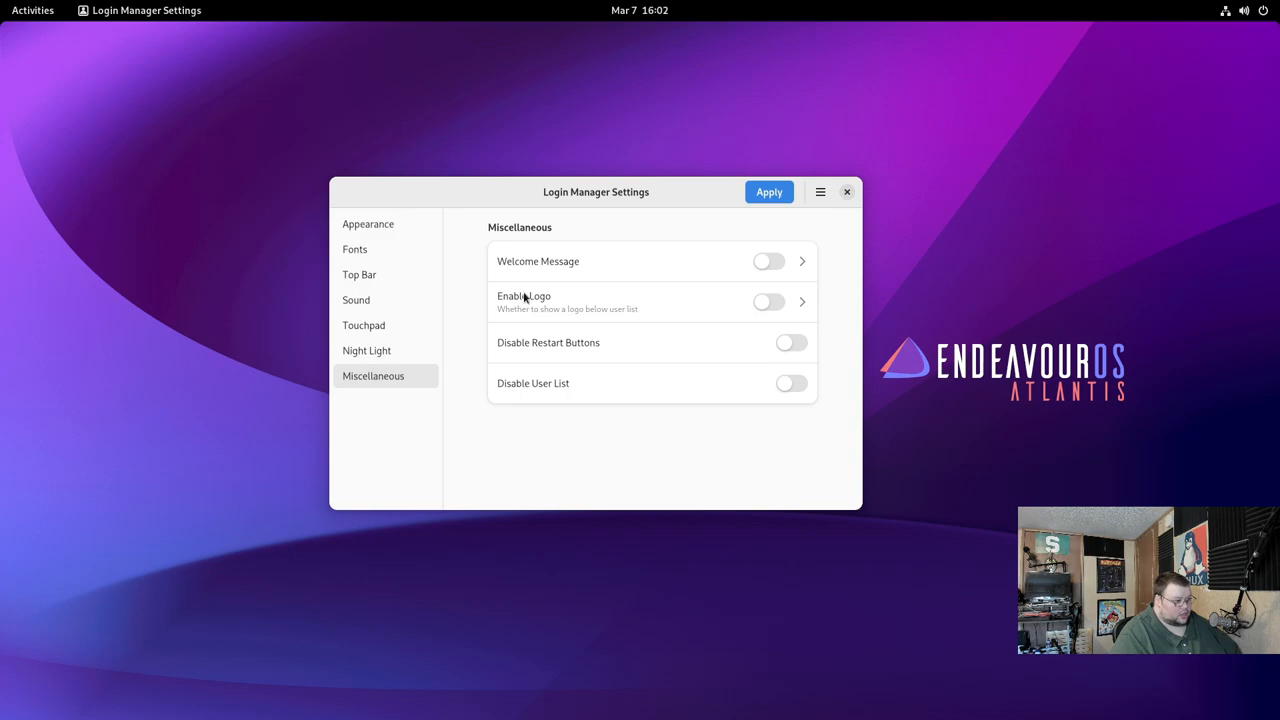
# Enable the welcome message with a typed greeting; try the logo toggle and leave it off.
pyautogui.click(764, 263)
pyautogui.click(590, 294)
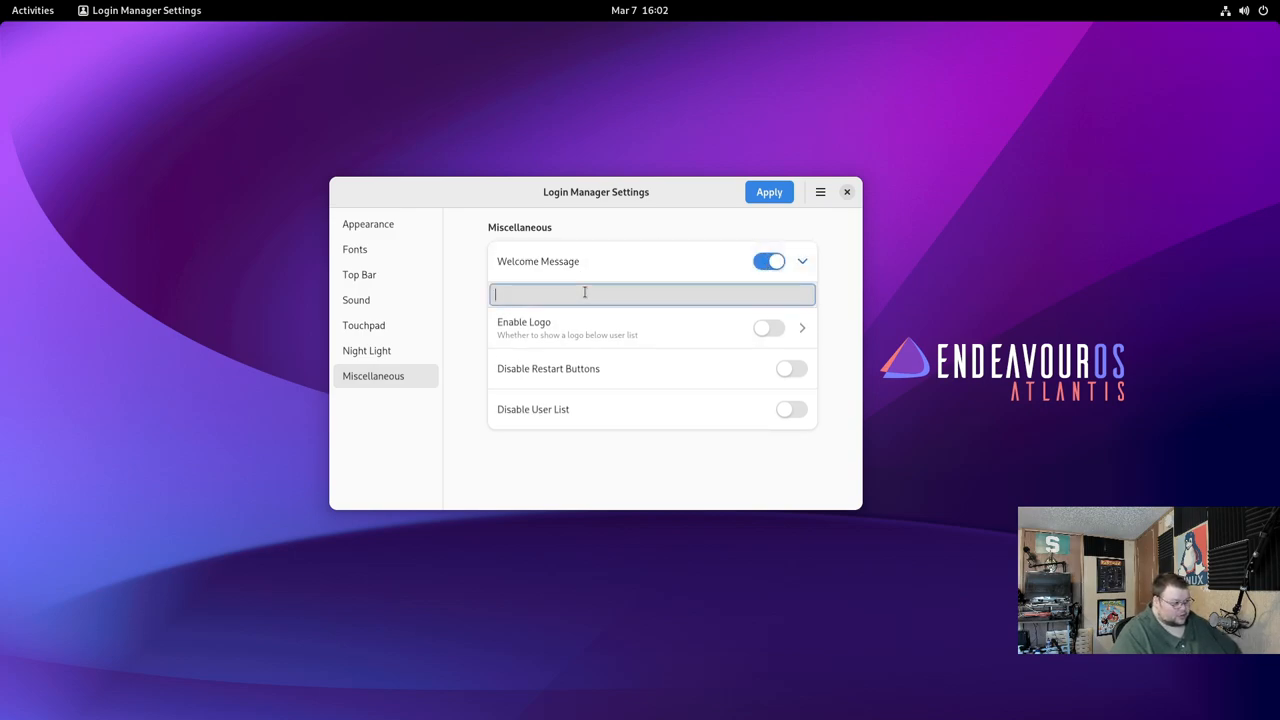
pyautogui.write('Hello Matt!')
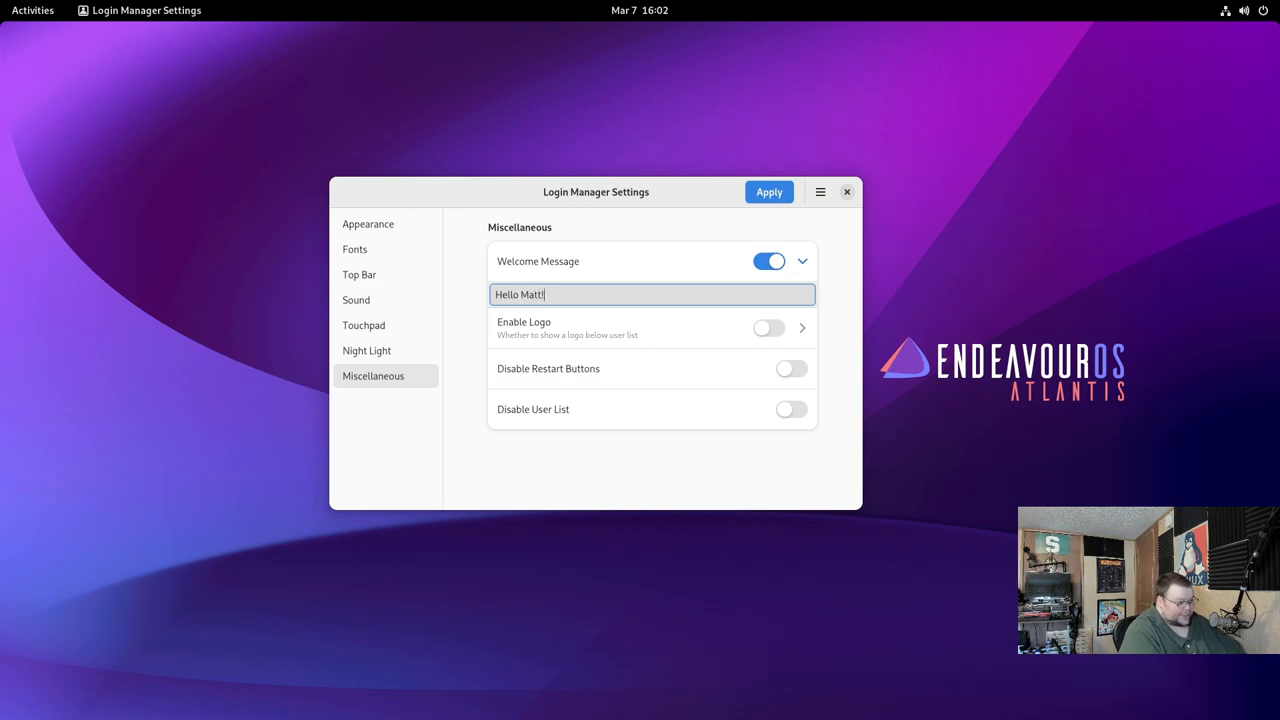
pyautogui.click(768, 328)
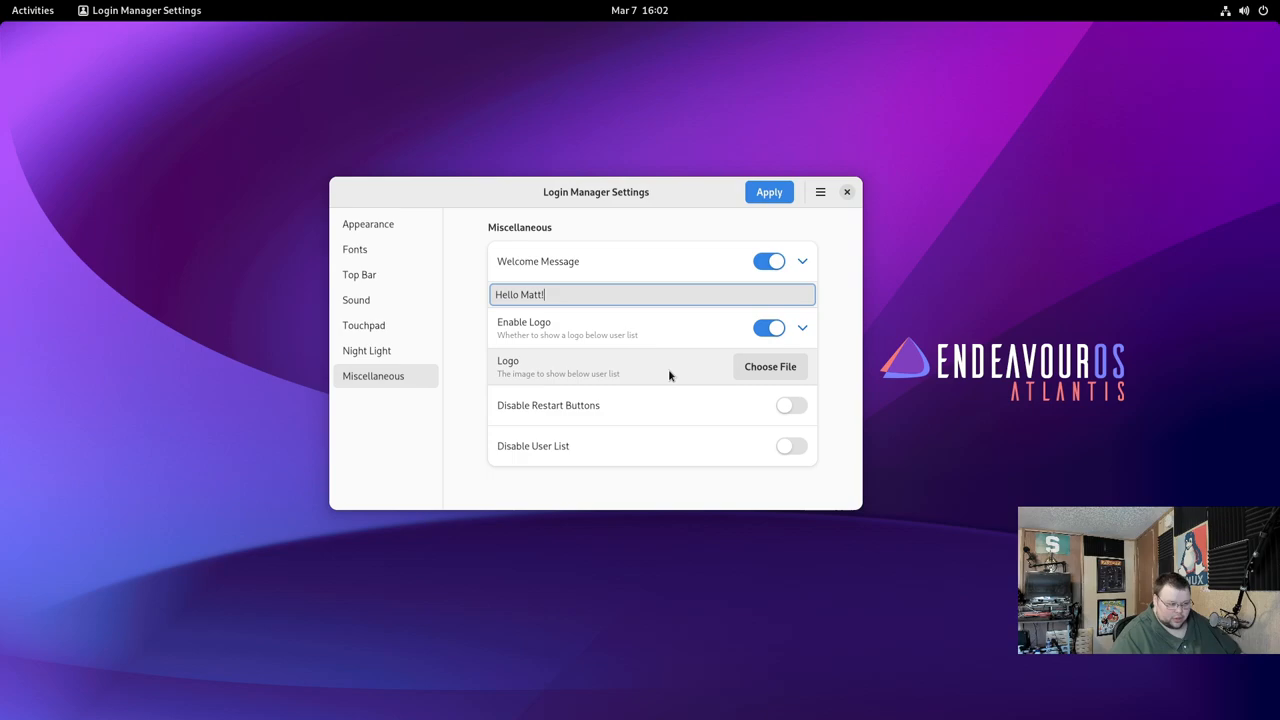
pyautogui.click(779, 330)
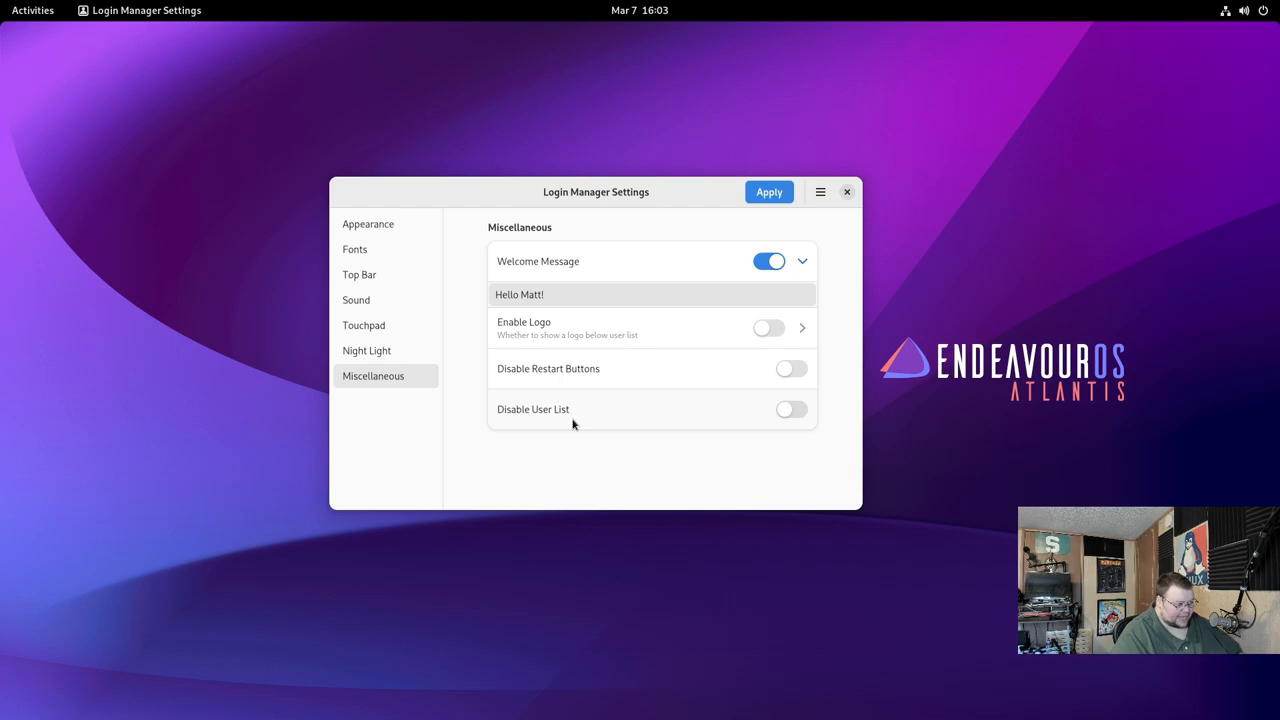
# Set shell theme Arc-Dark, icon theme Paper and cursor theme Paper on Appearance.
pyautogui.click(368, 224)
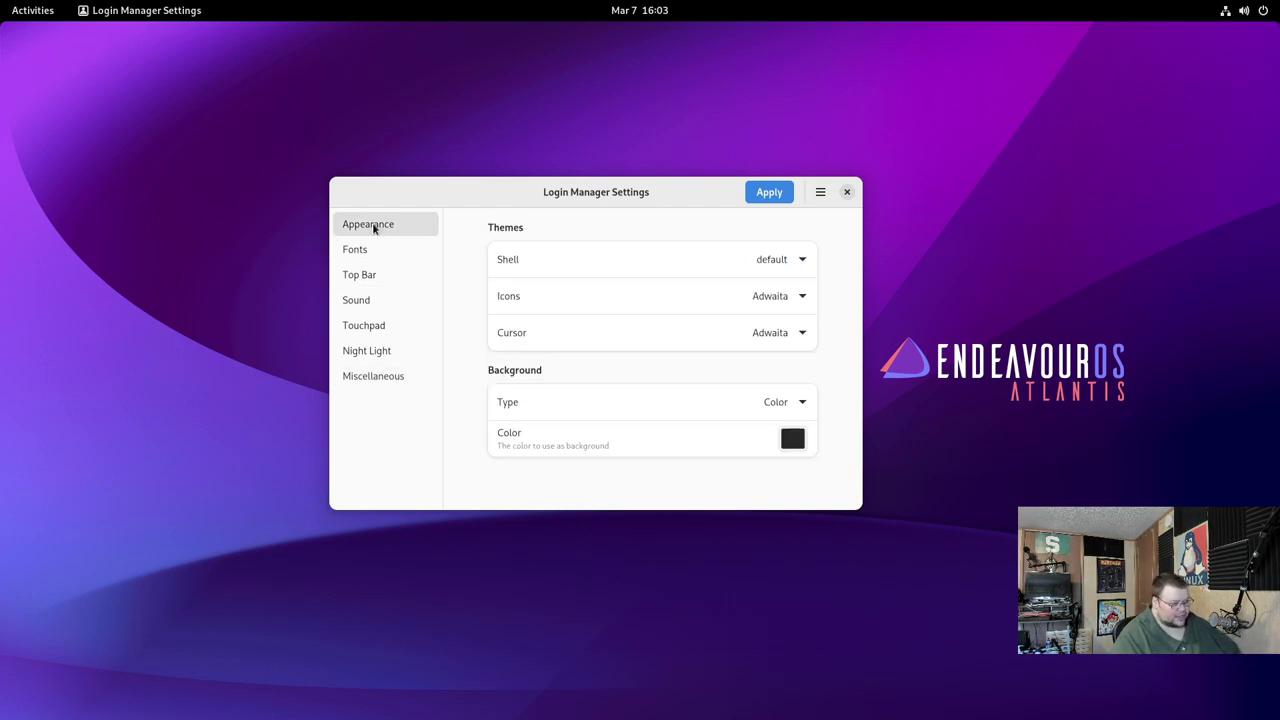
pyautogui.click(800, 259)
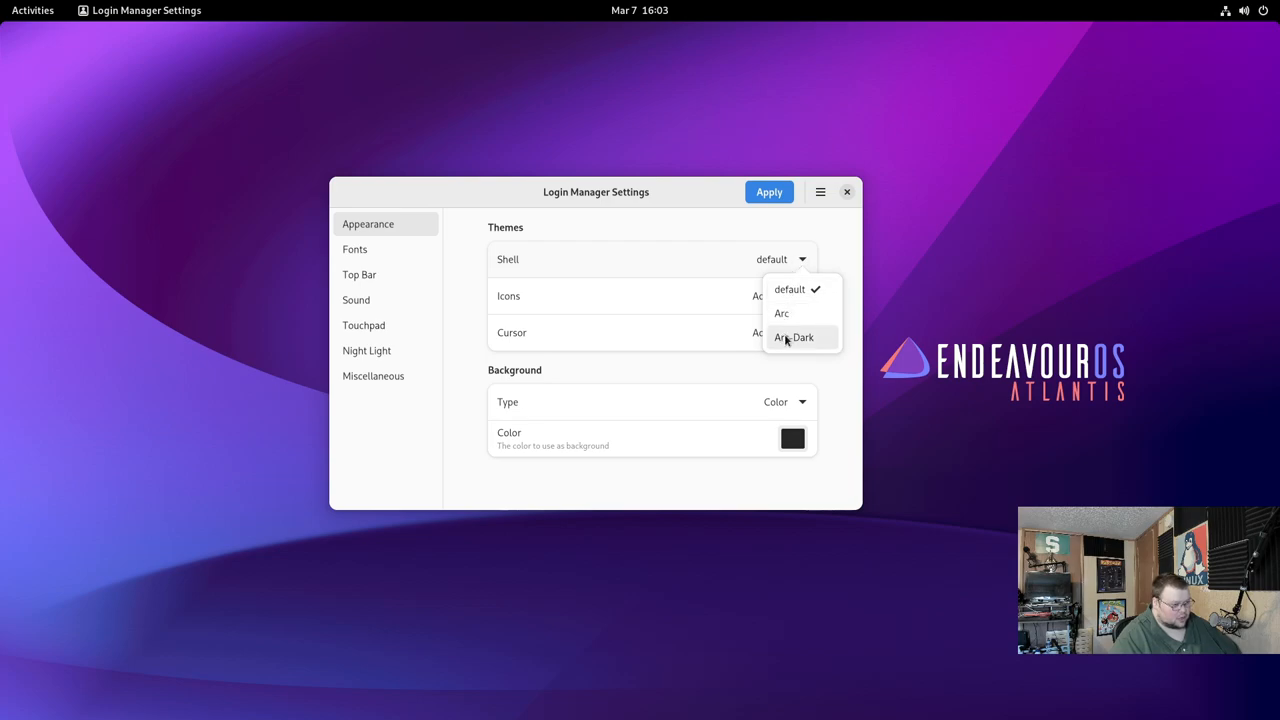
pyautogui.click(786, 340)
pyautogui.click(771, 296)
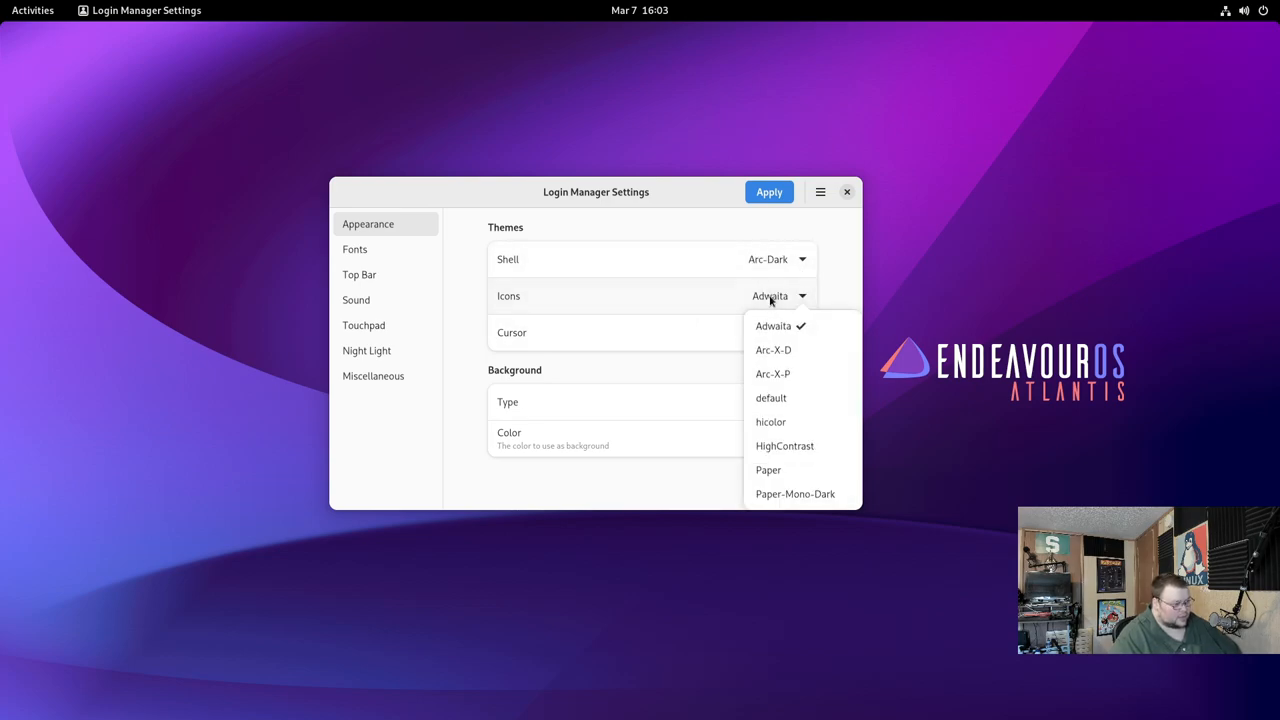
pyautogui.click(768, 470)
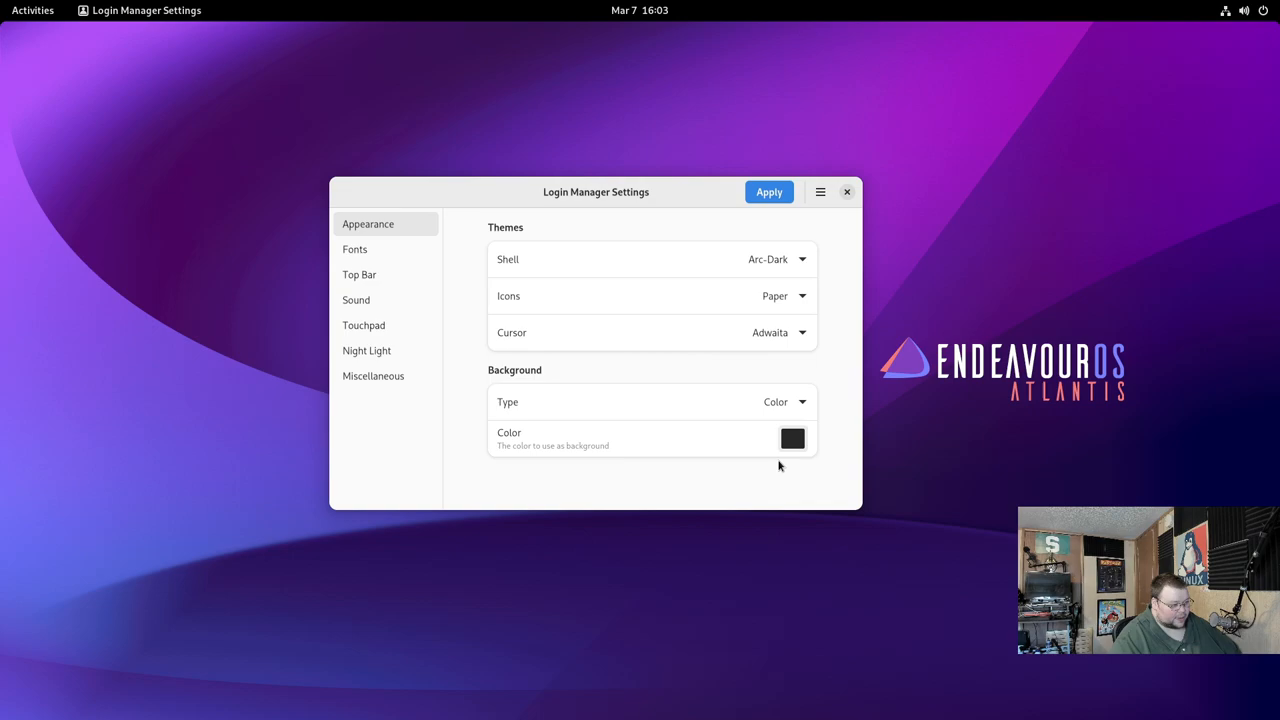
pyautogui.click(776, 336)
pyautogui.click(790, 390)
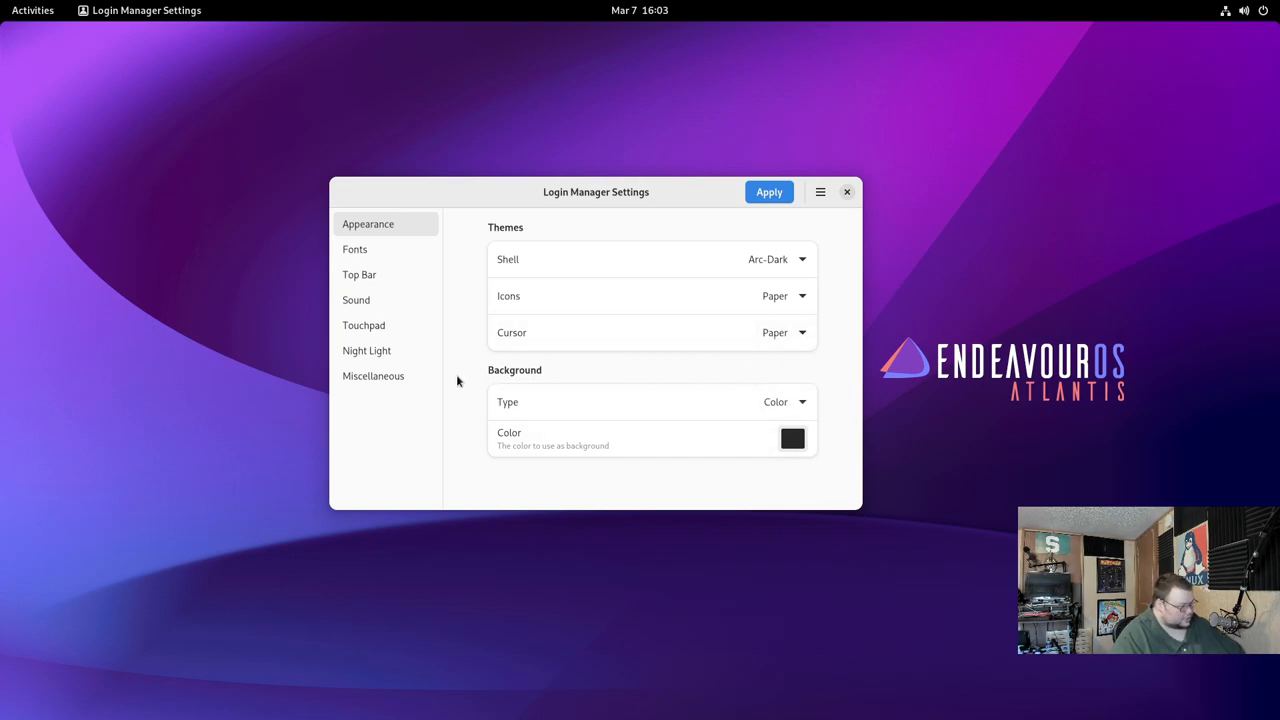
# Close the accidentally launched Firefox window.
pyautogui.press('super')
pyautogui.click(474, 677)
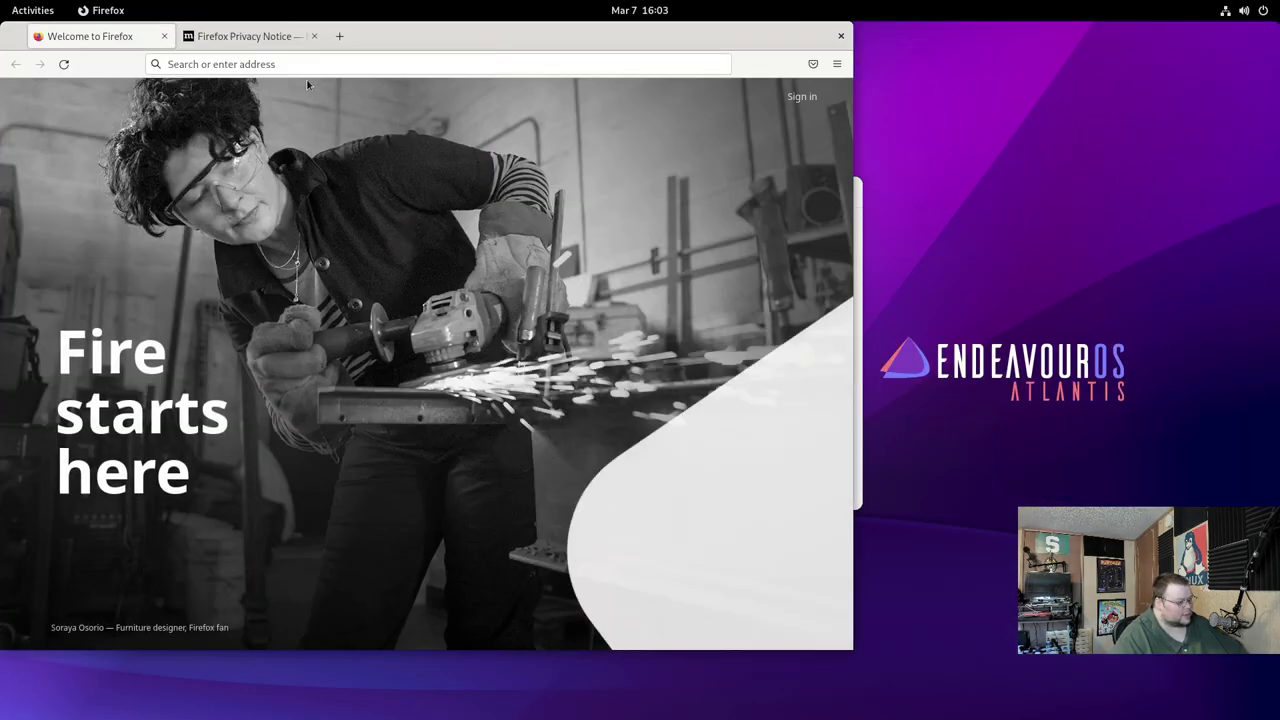
pyautogui.click(280, 63)
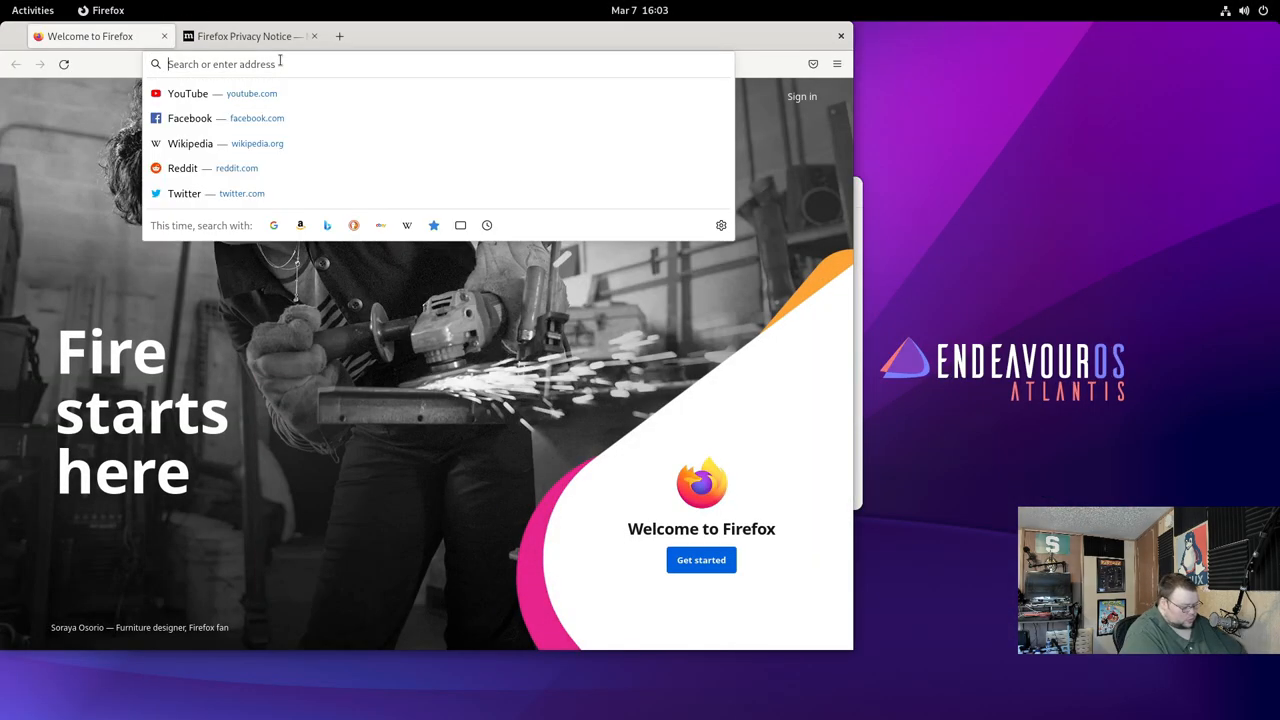
pyautogui.click(840, 36)
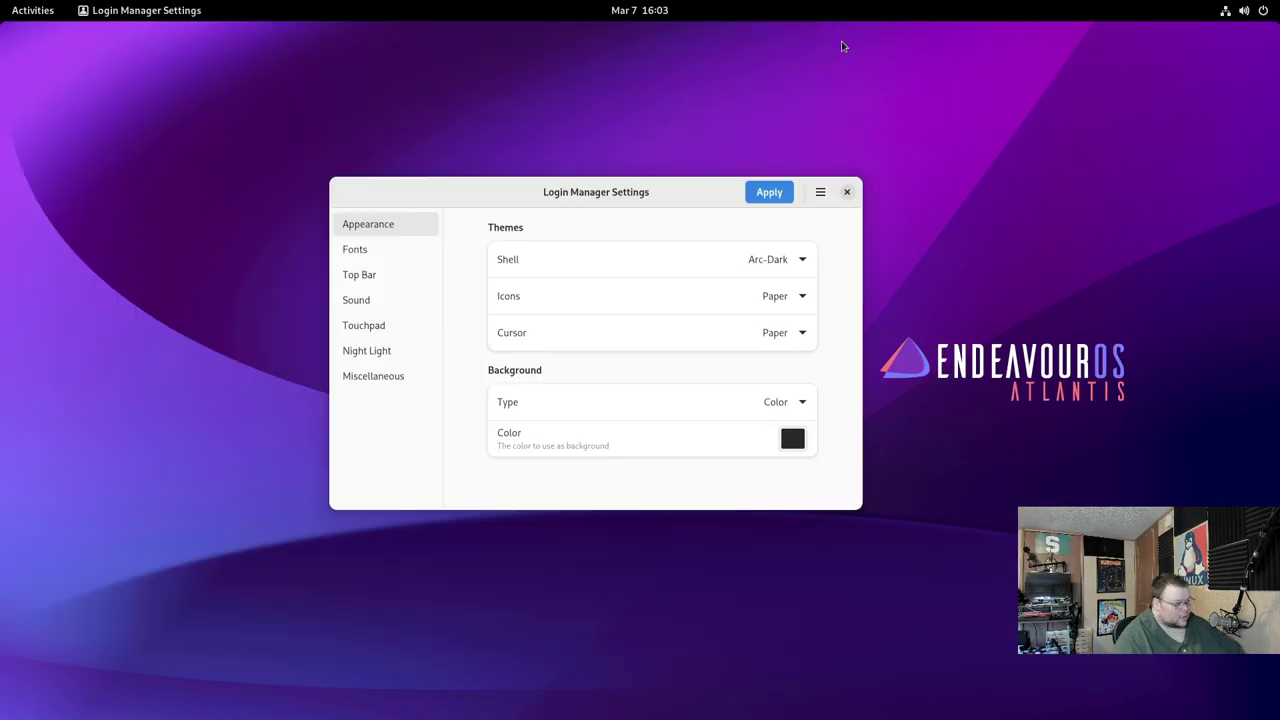
# Set an Image background using 138911.jpg from the Pictures folder.
pyautogui.click(785, 402)
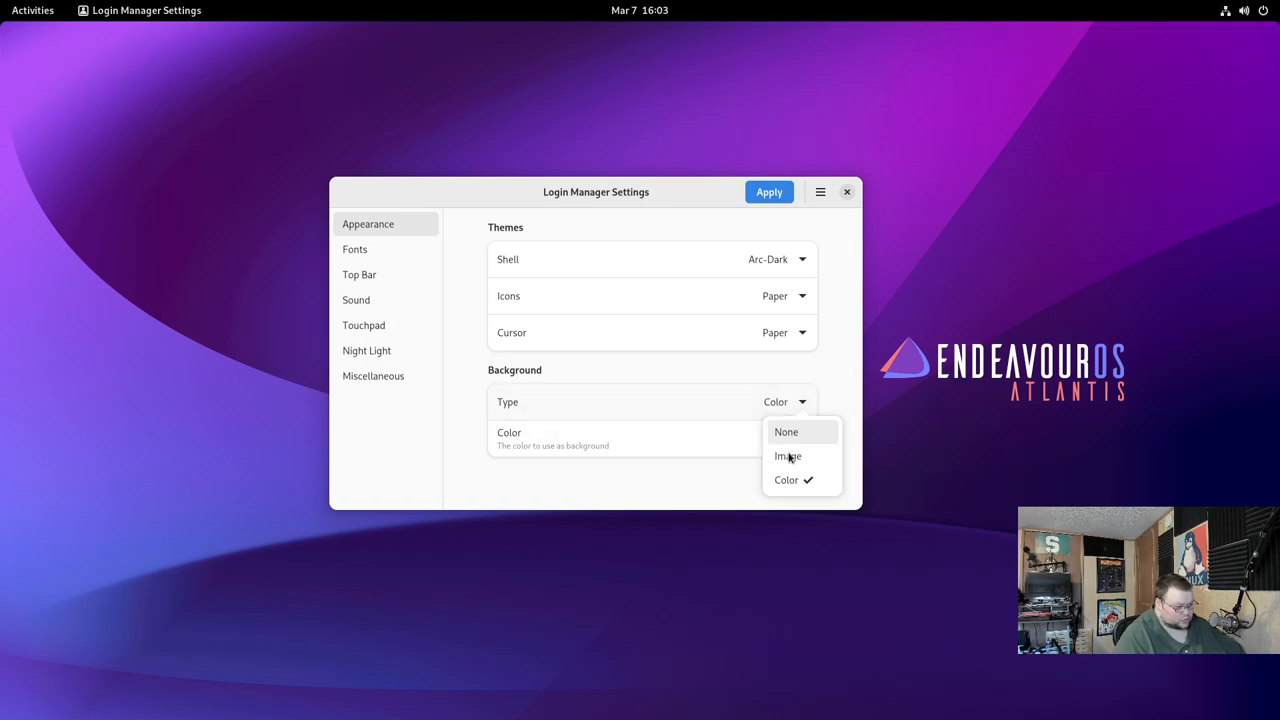
pyautogui.click(790, 455)
pyautogui.click(770, 441)
pyautogui.click(347, 408)
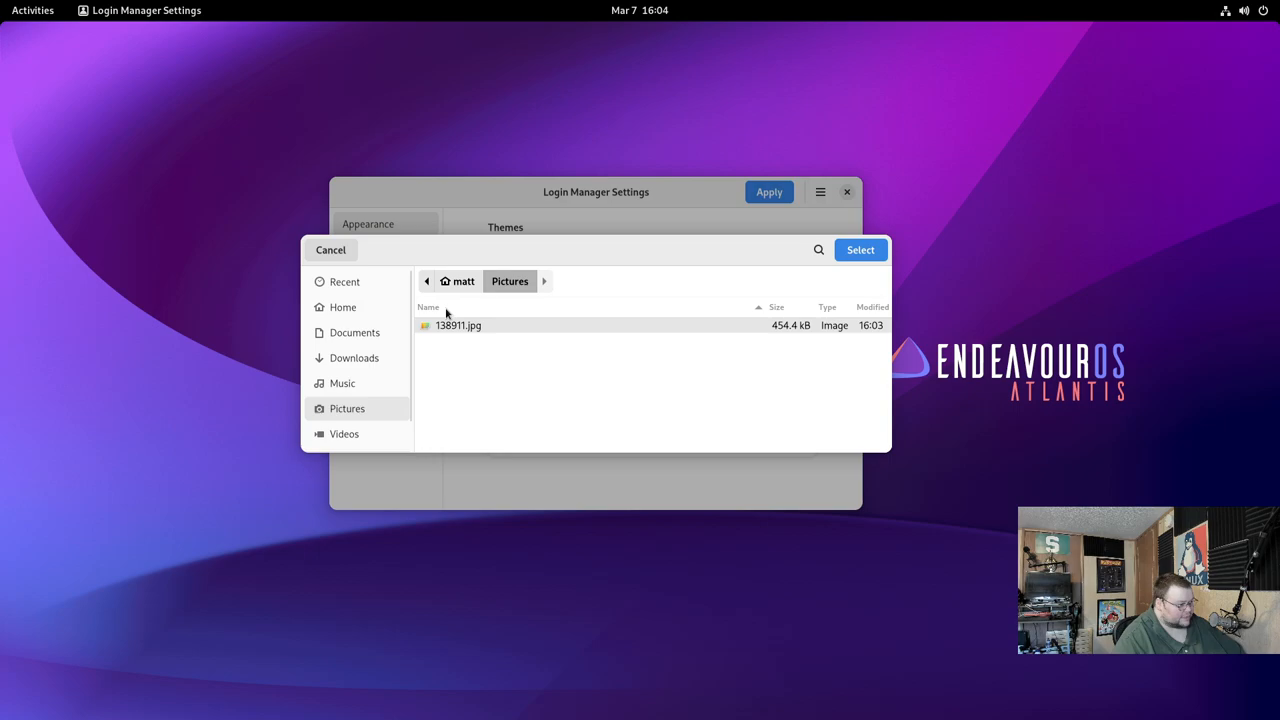
pyautogui.click(458, 326)
pyautogui.click(860, 250)
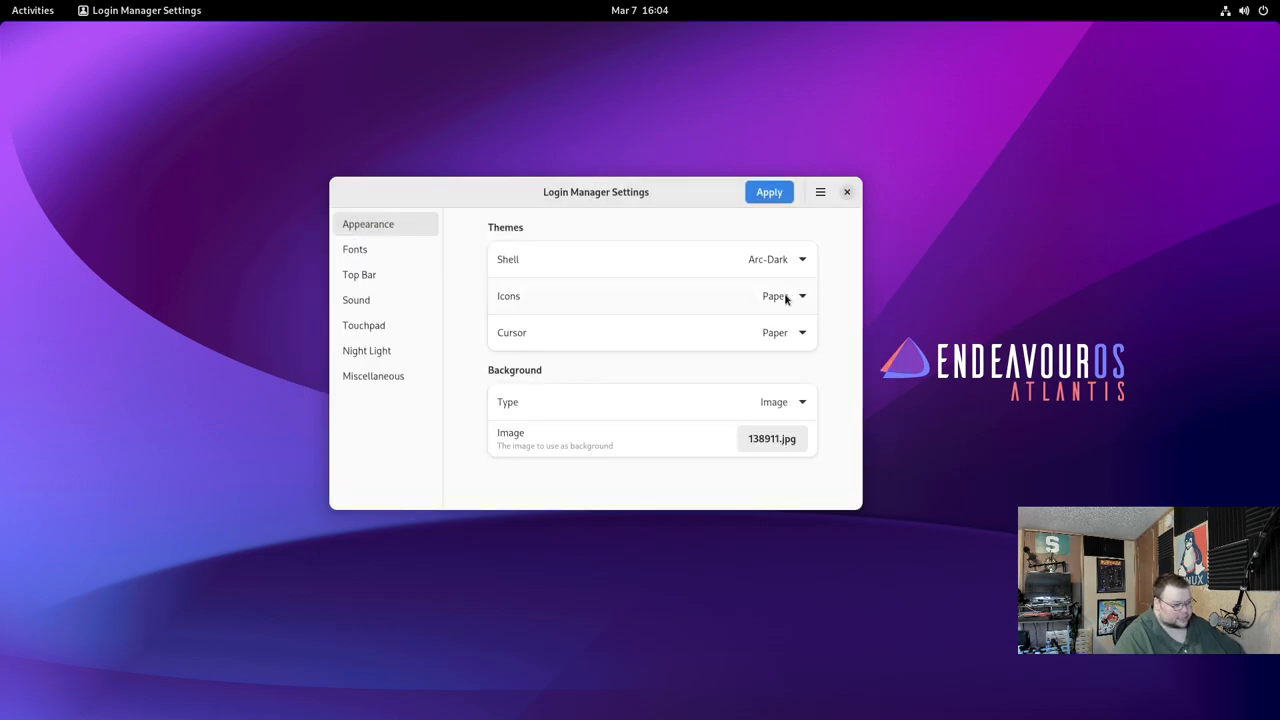
# Pick Noto Sans Mono Regular via a 'mono' search and set its size to 14.
pyautogui.click(366, 250)
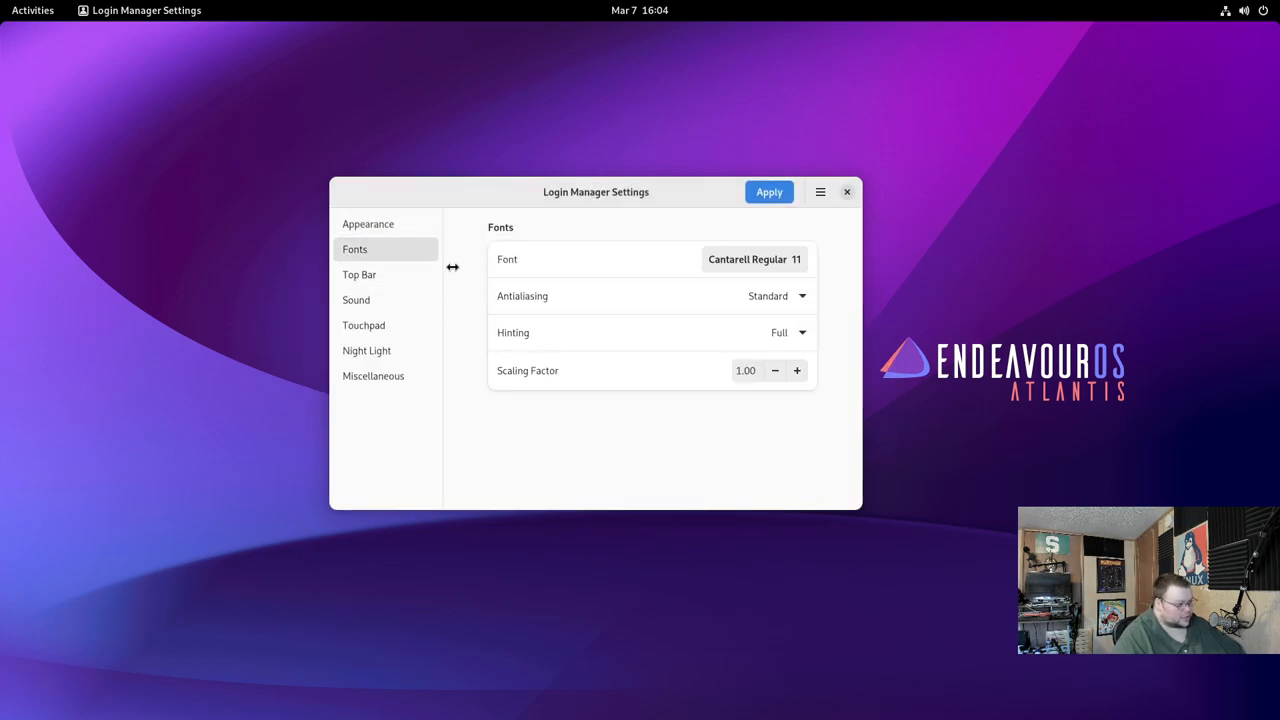
pyautogui.click(754, 259)
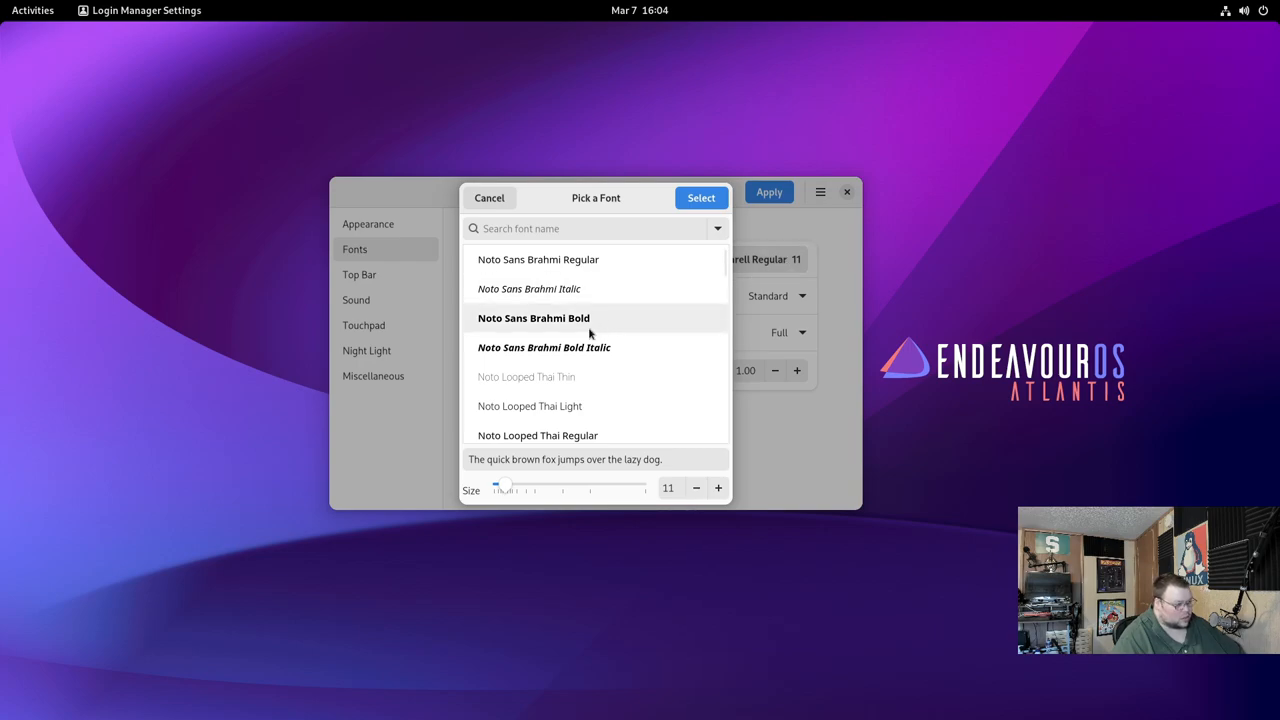
pyautogui.scroll(-1, 578, 326)
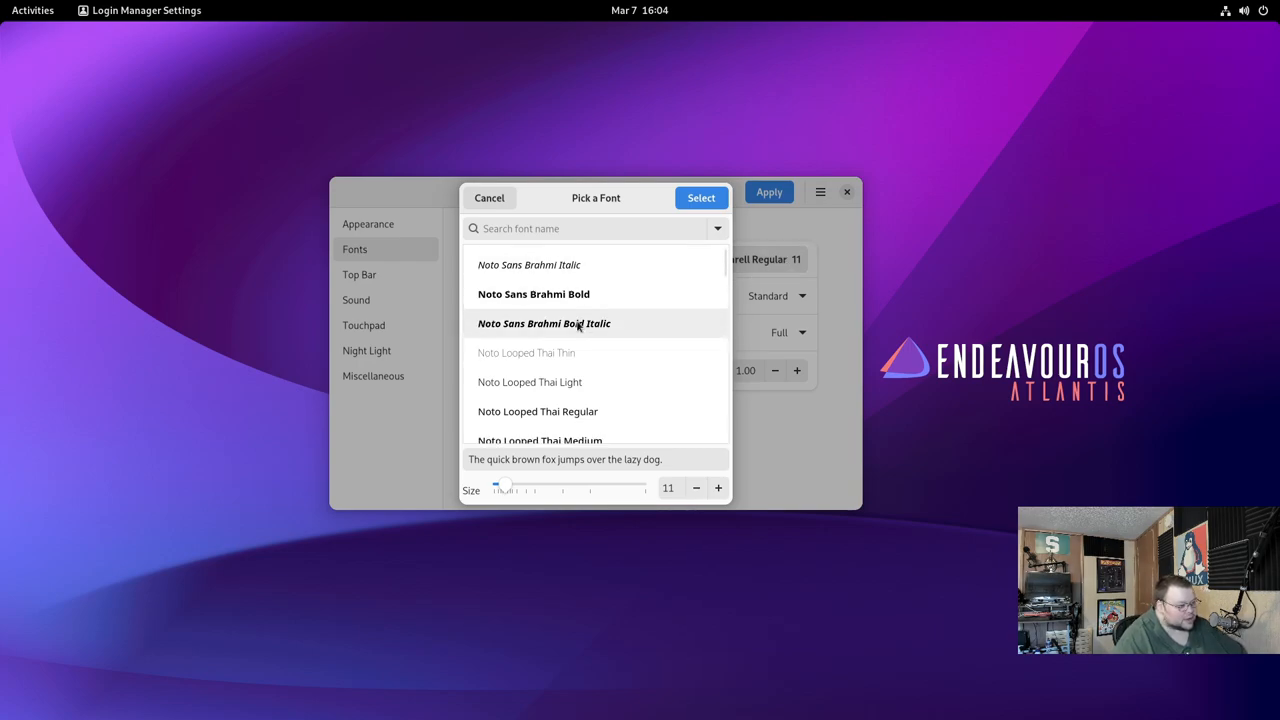
pyautogui.scroll(-1, 578, 326)
pyautogui.click(520, 228)
pyautogui.write('m')
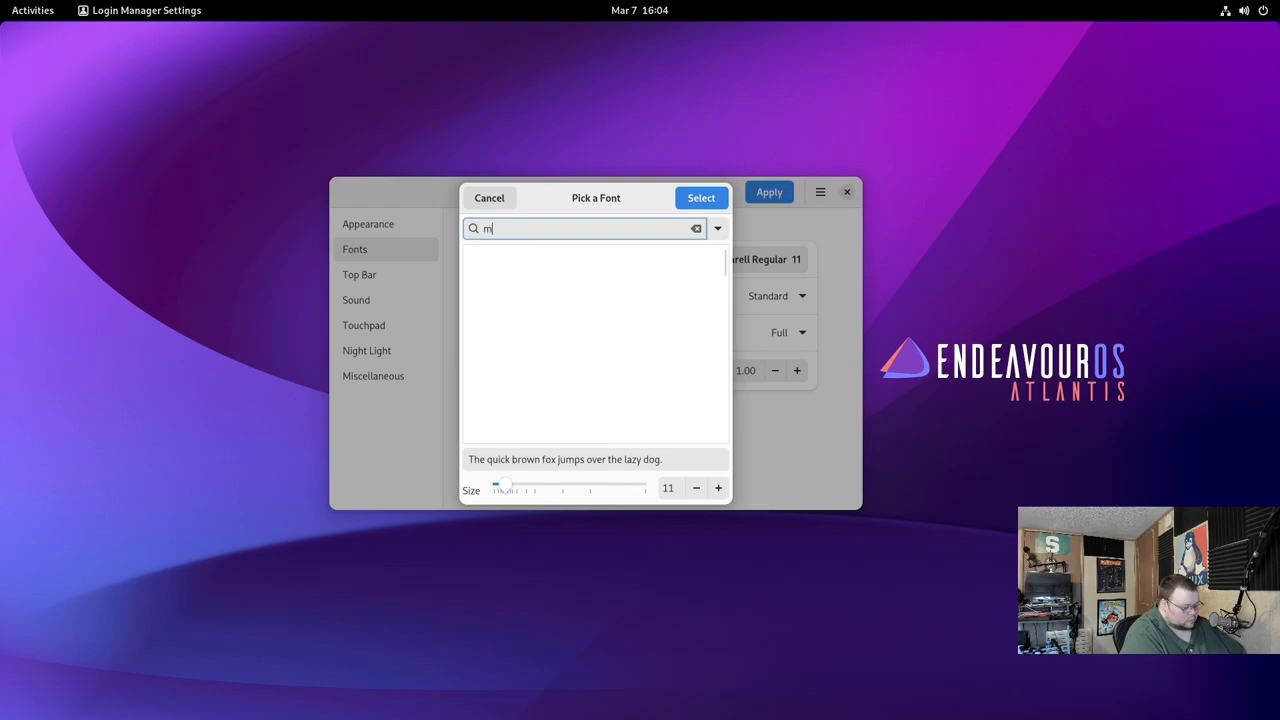
pyautogui.write('ono')
pyautogui.scroll(-3, 588, 348)
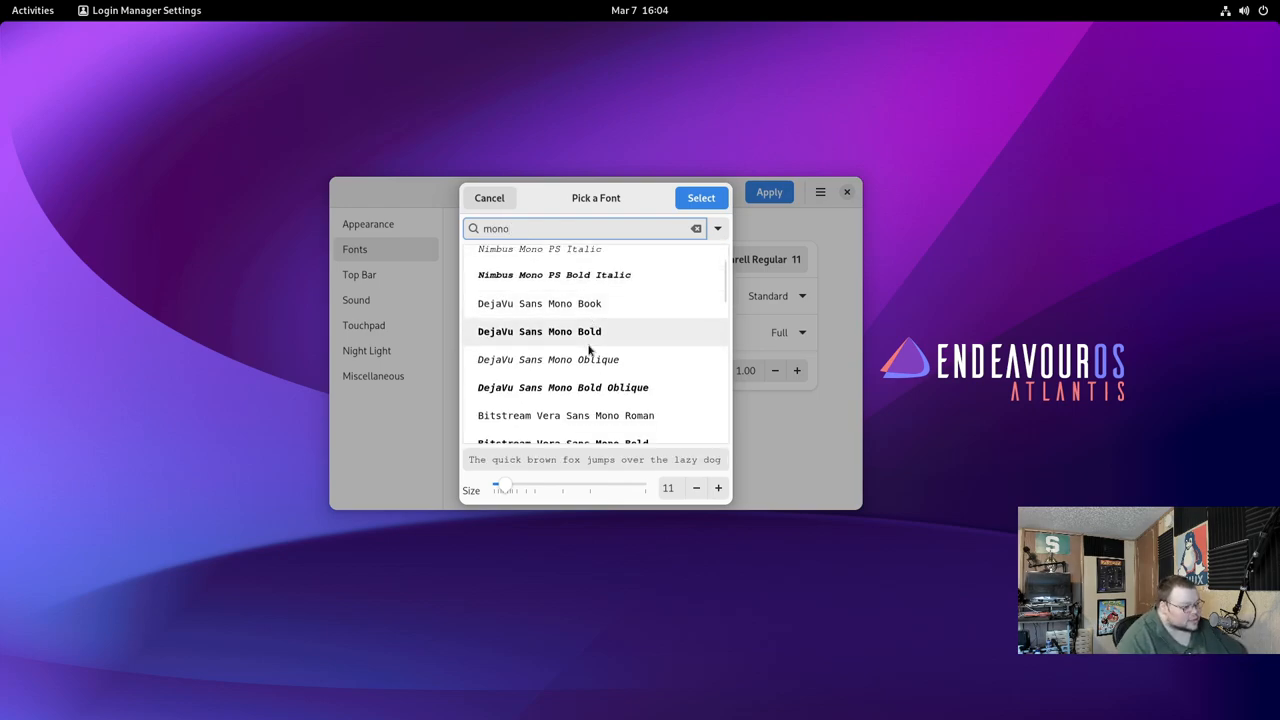
pyautogui.scroll(-3, 588, 348)
pyautogui.scroll(-3, 588, 348)
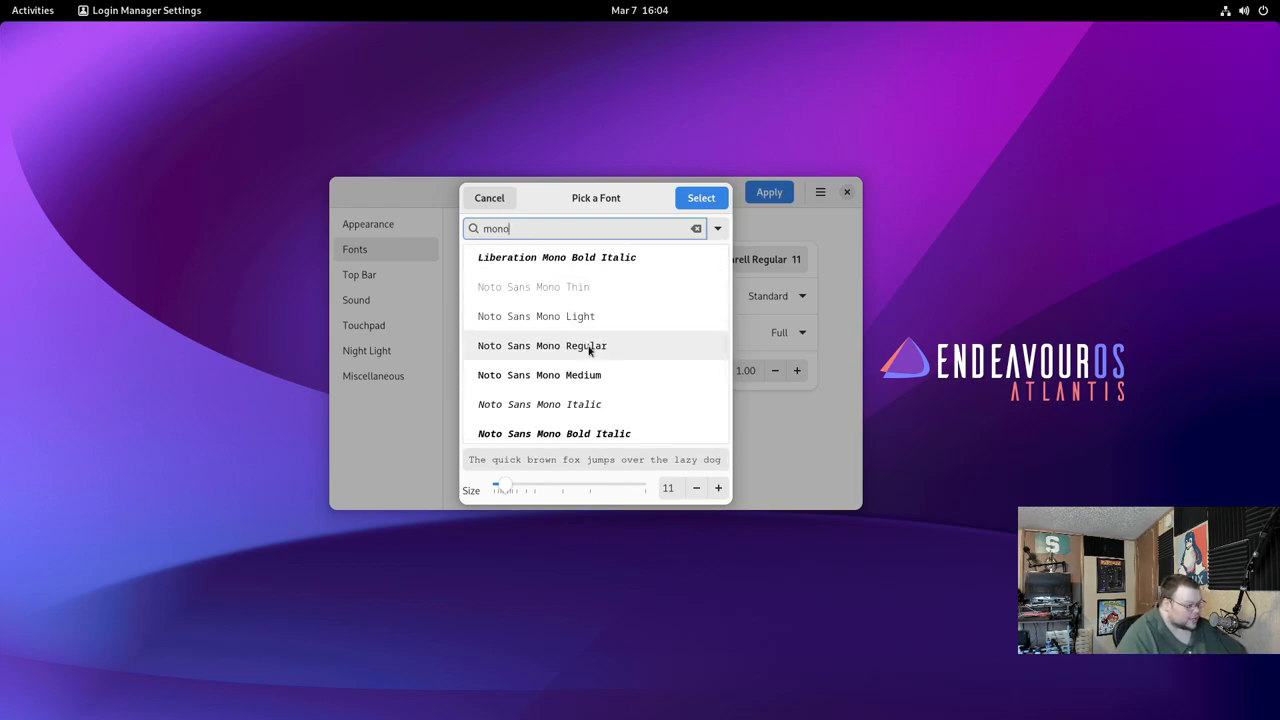
pyautogui.click(588, 348)
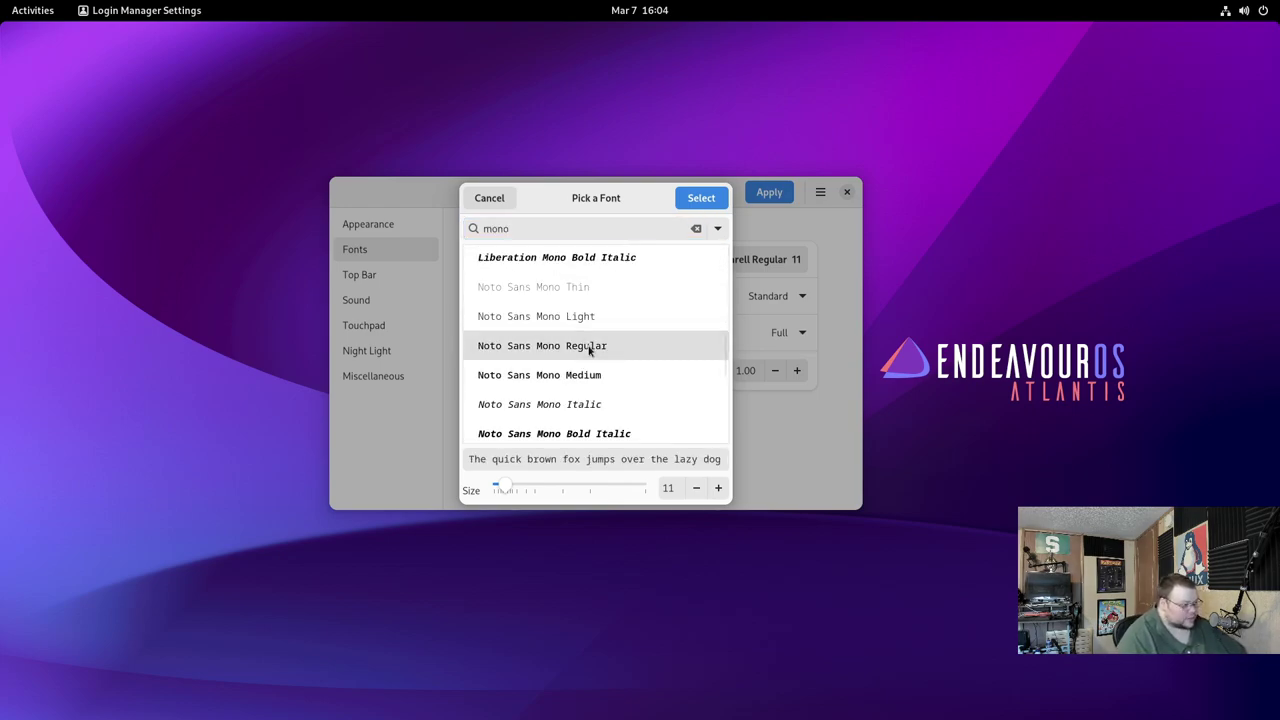
pyautogui.click(718, 488)
pyautogui.click(718, 488)
pyautogui.click(708, 198)
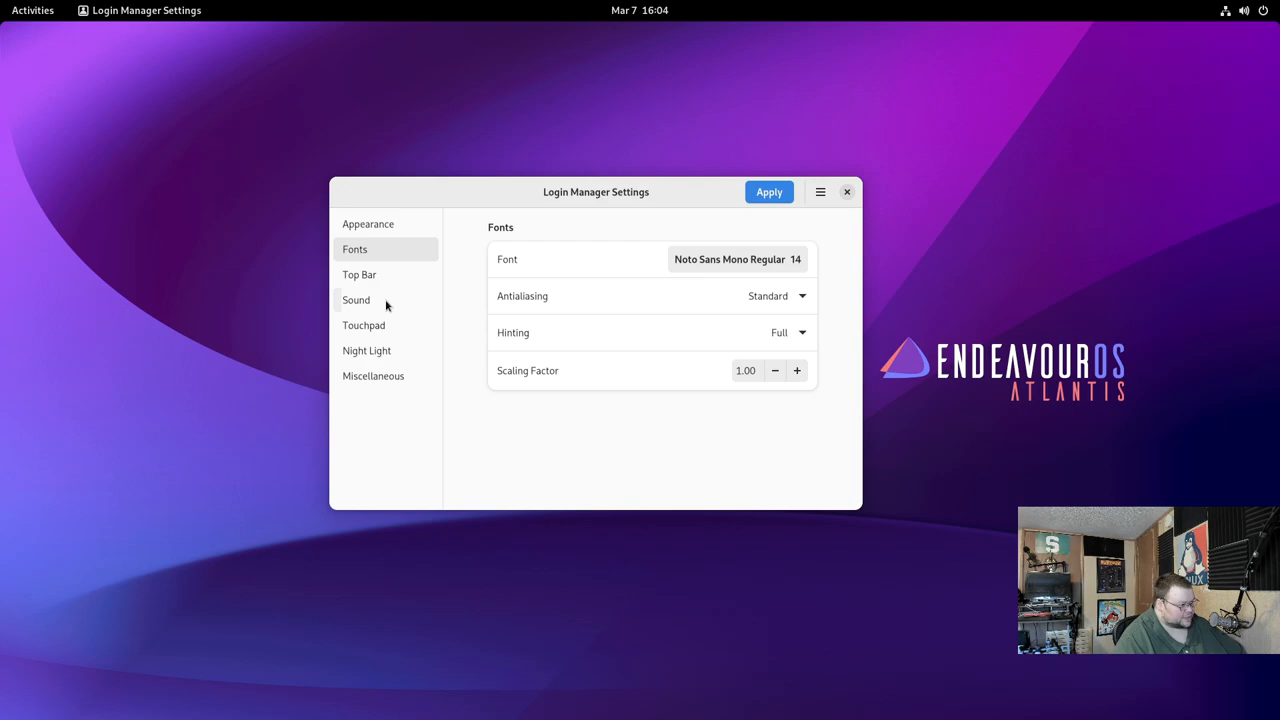
# Enable a custom top bar text colour and settle it after trying white and black.
pyautogui.click(375, 276)
pyautogui.scroll(-5, 650, 380)
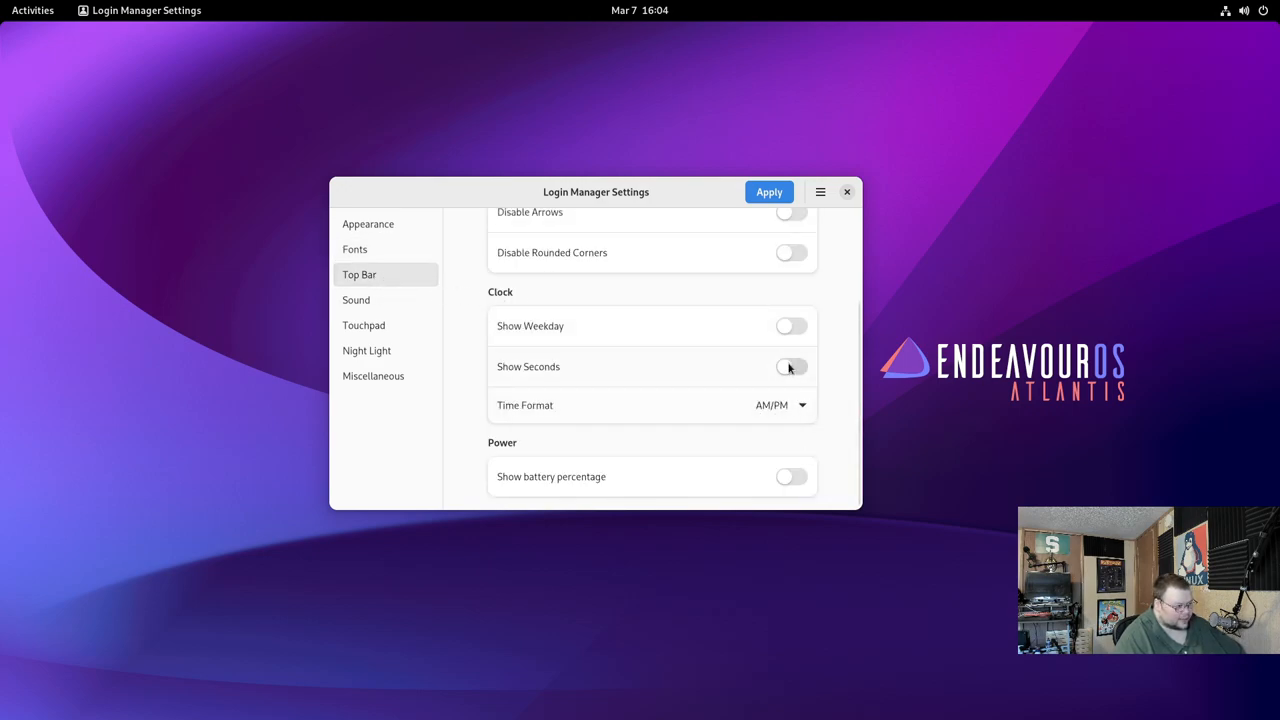
pyautogui.scroll(3, 560, 370)
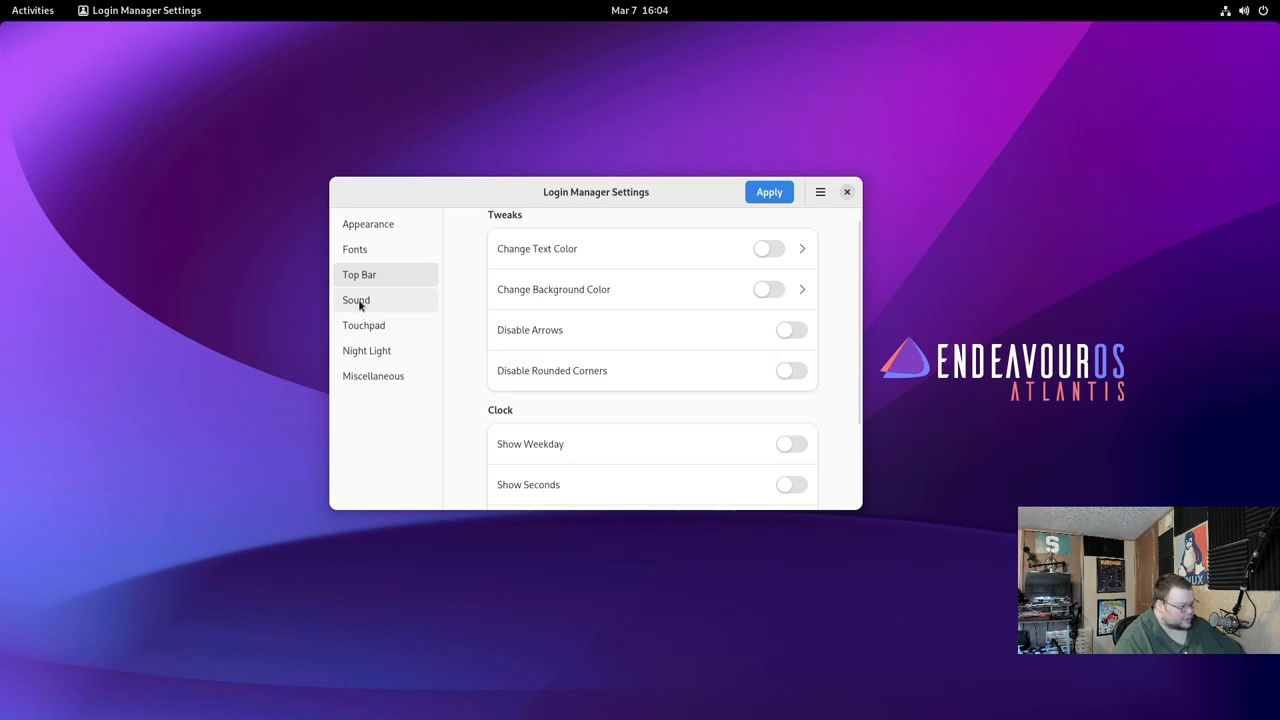
pyautogui.click(769, 248)
pyautogui.click(795, 289)
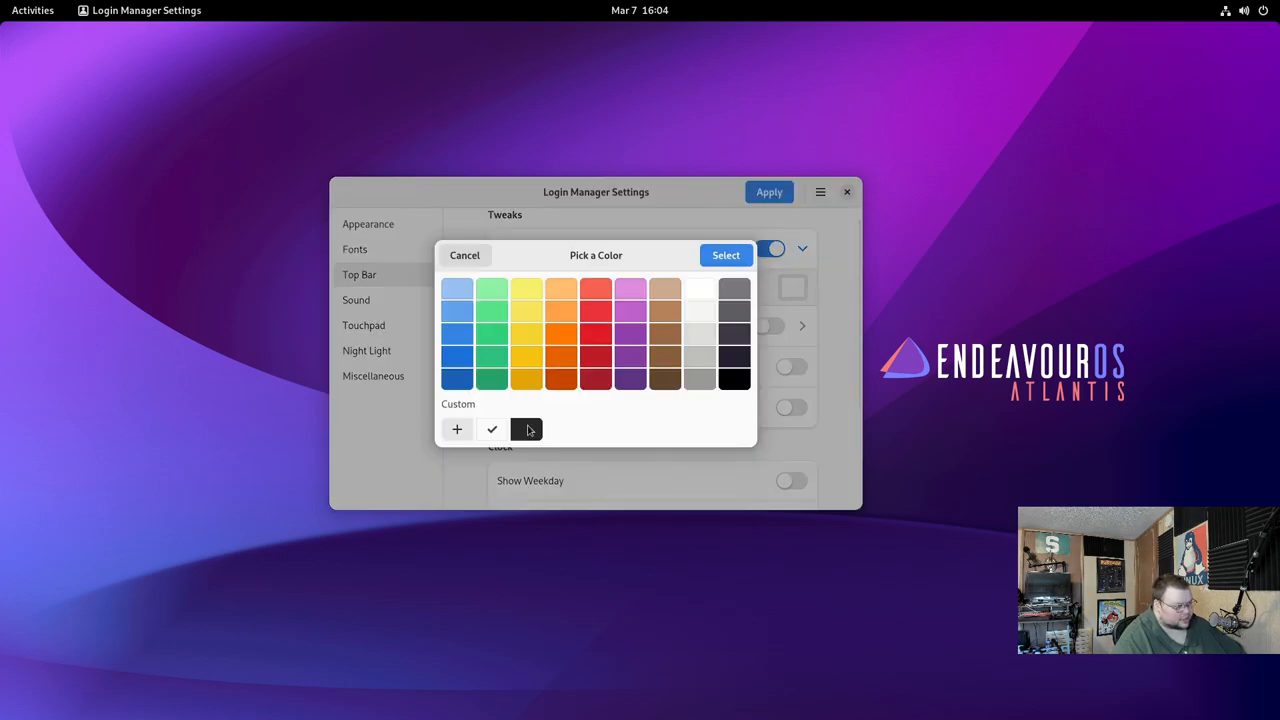
pyautogui.click(699, 292)
pyautogui.click(726, 258)
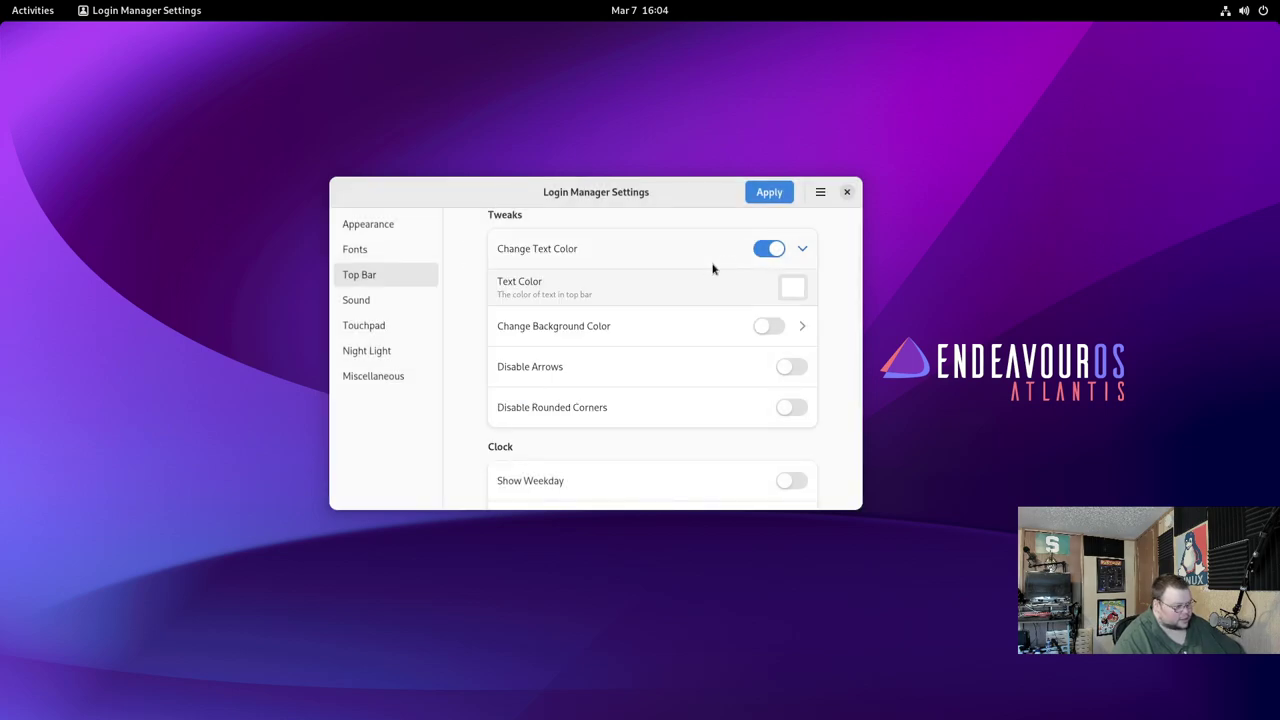
pyautogui.click(792, 288)
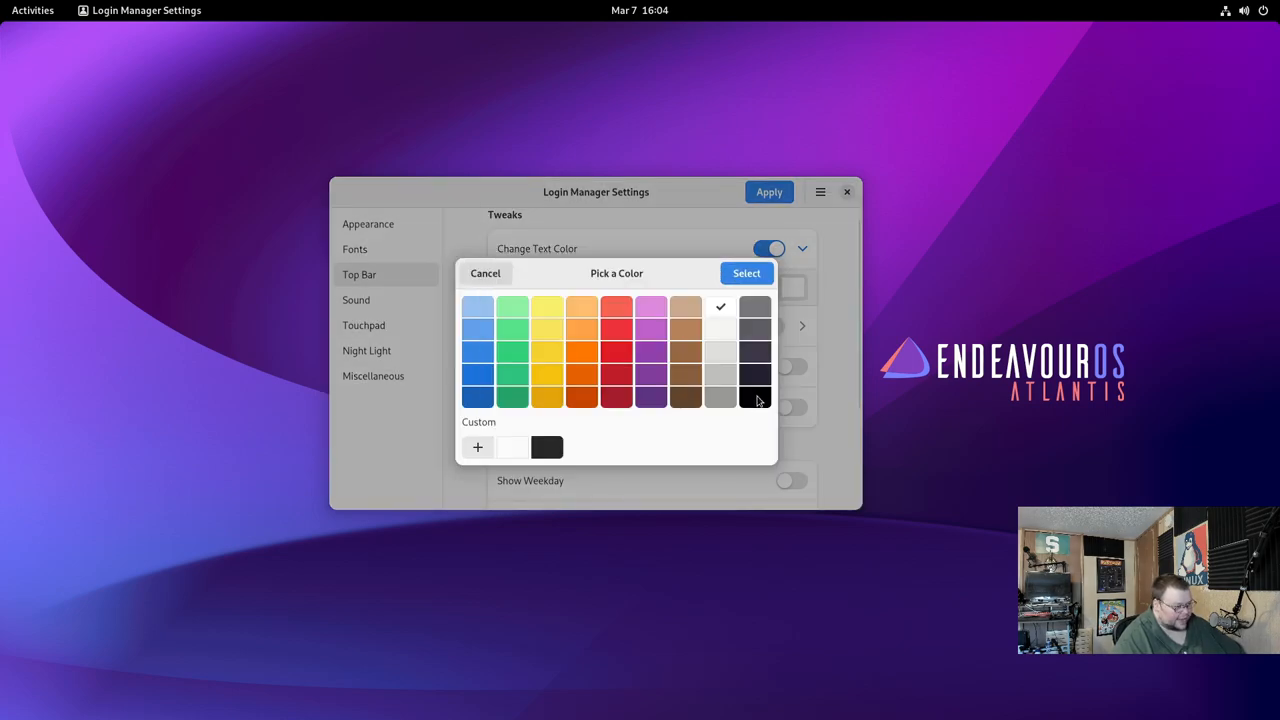
pyautogui.click(756, 398)
pyautogui.click(747, 273)
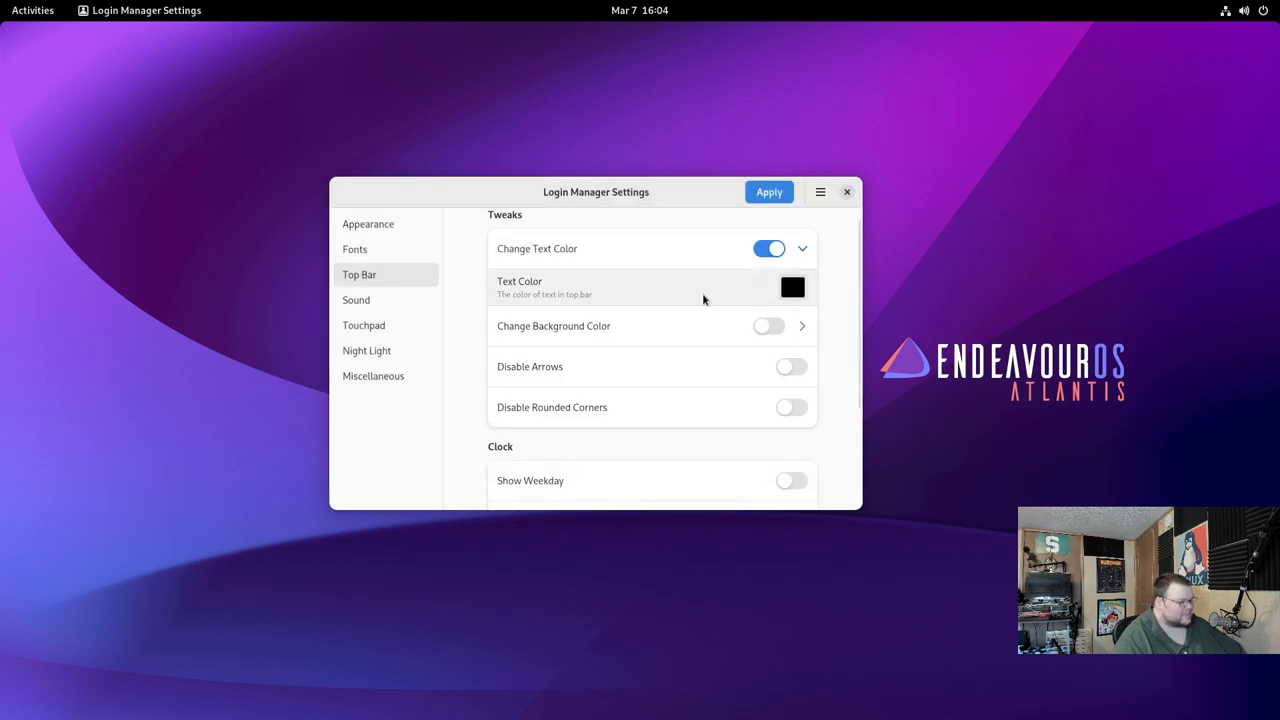
pyautogui.click(697, 300)
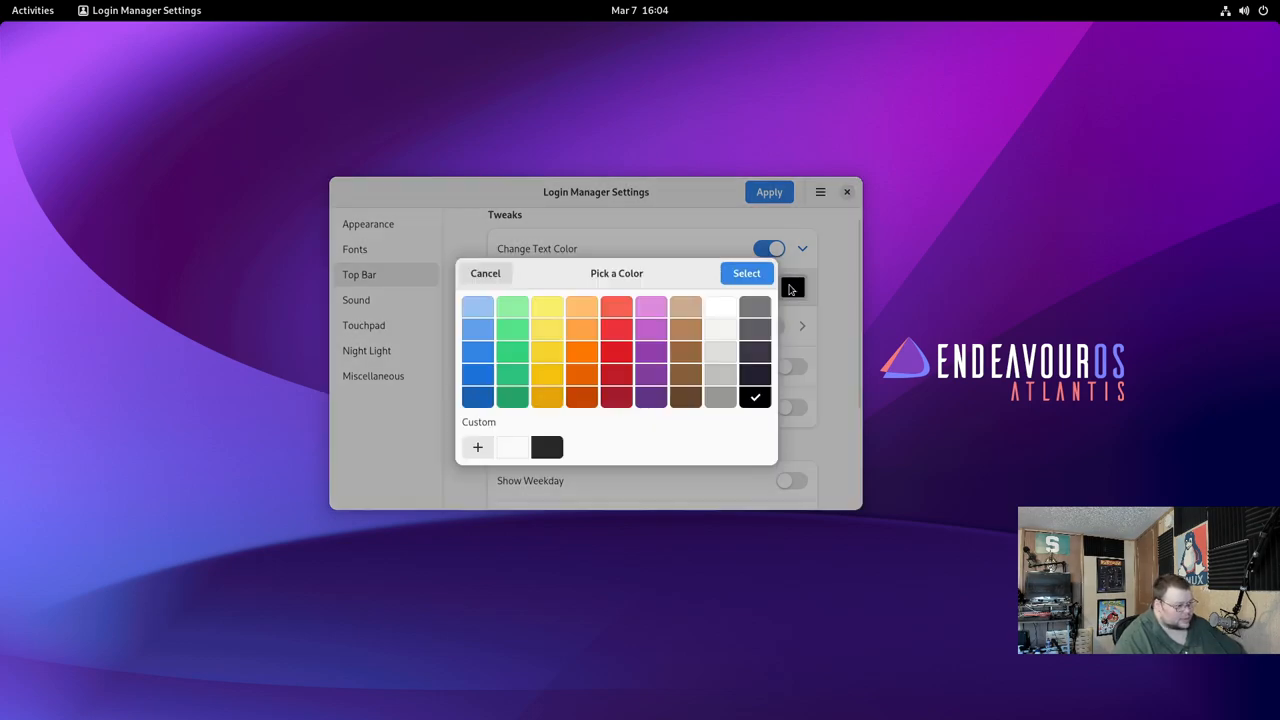
pyautogui.click(721, 308)
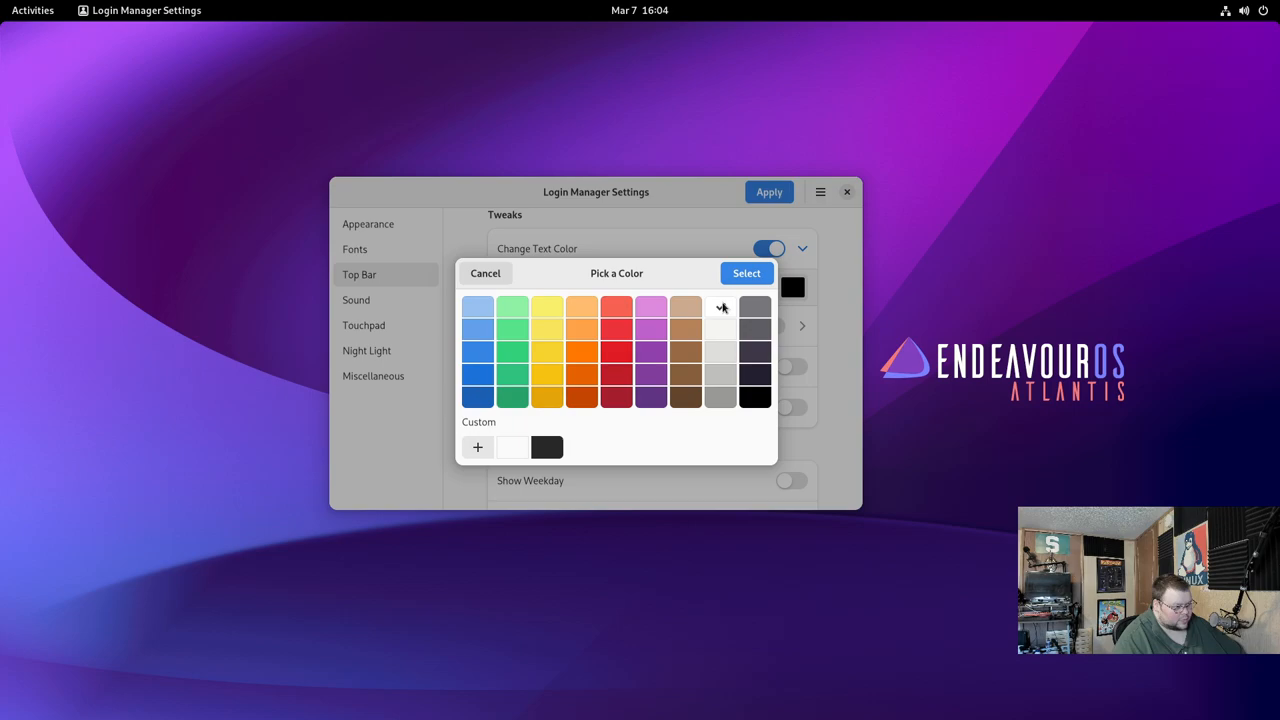
pyautogui.click(746, 273)
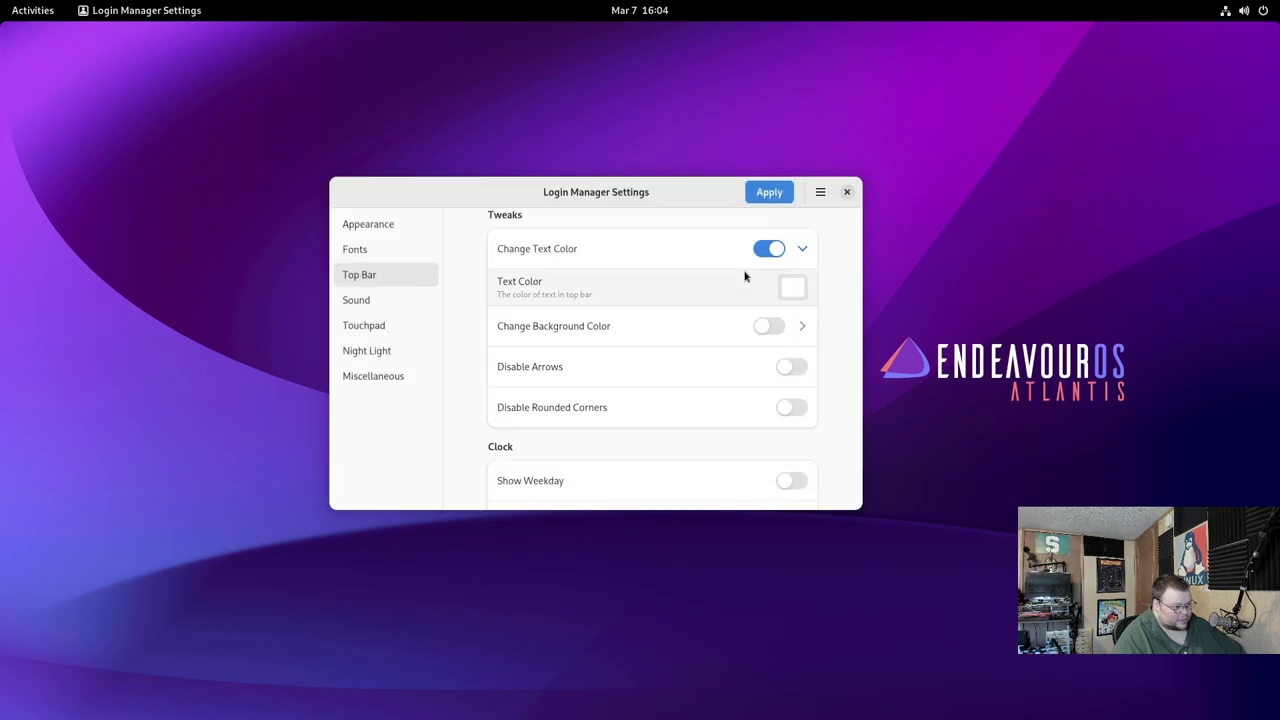
# Enable a custom top bar background colour set to white, with the text colour black.
pyautogui.click(766, 330)
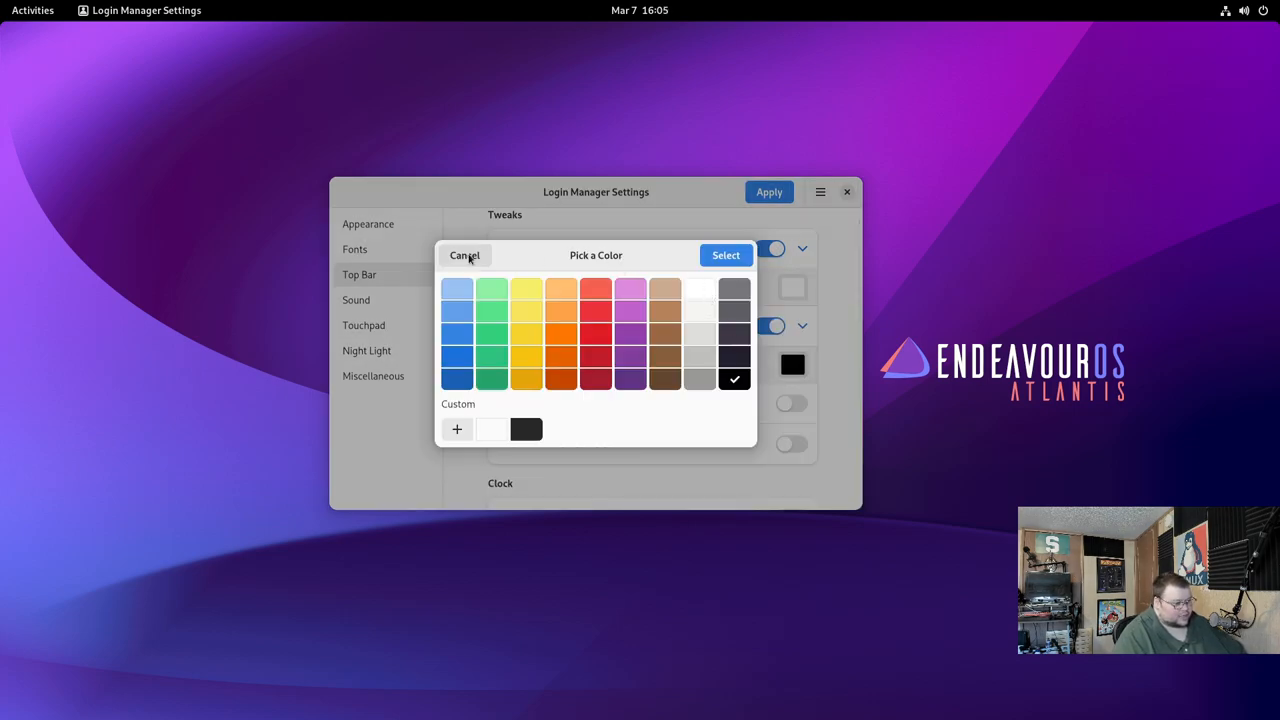
pyautogui.click(468, 257)
pyautogui.click(792, 365)
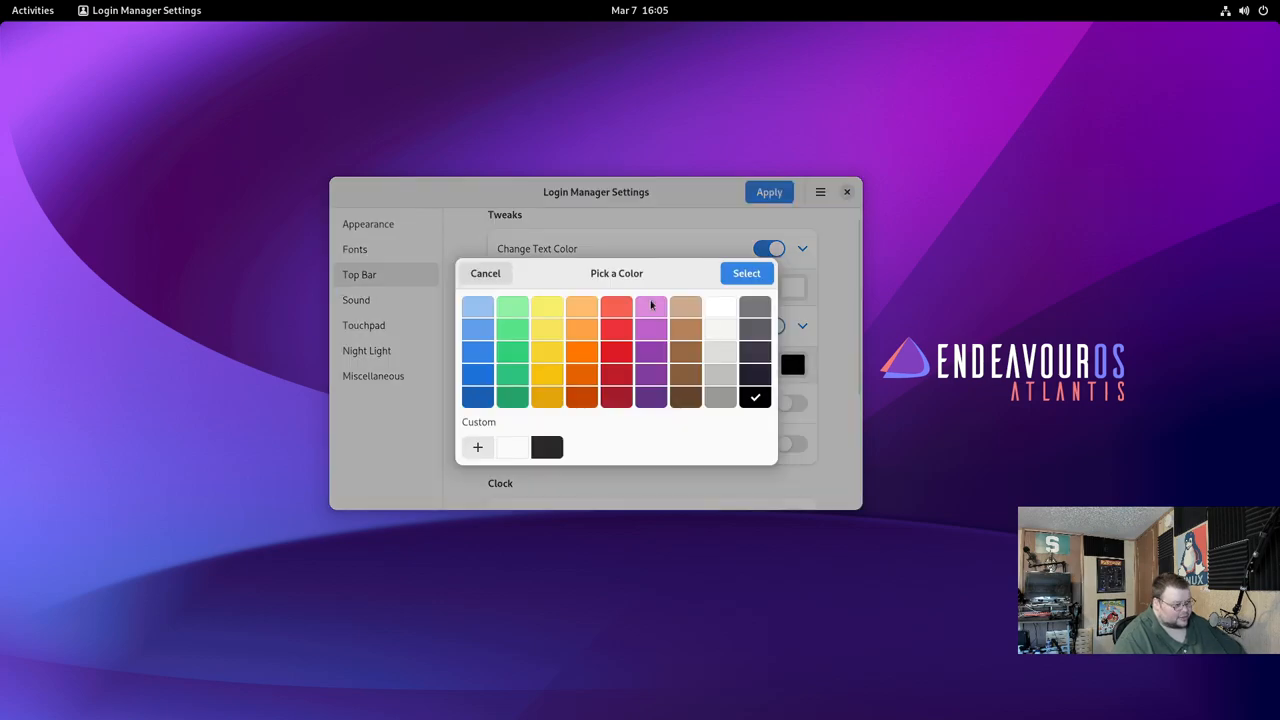
pyautogui.click(721, 308)
pyautogui.click(746, 273)
pyautogui.click(792, 288)
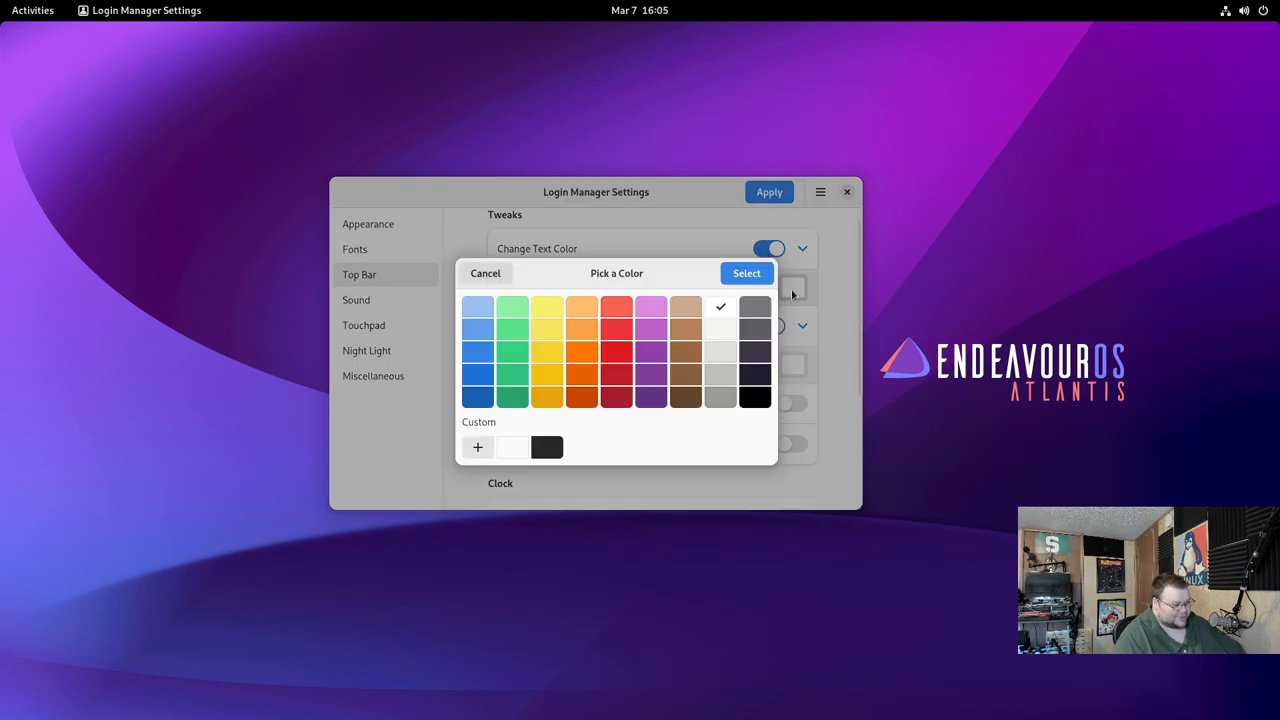
pyautogui.click(755, 397)
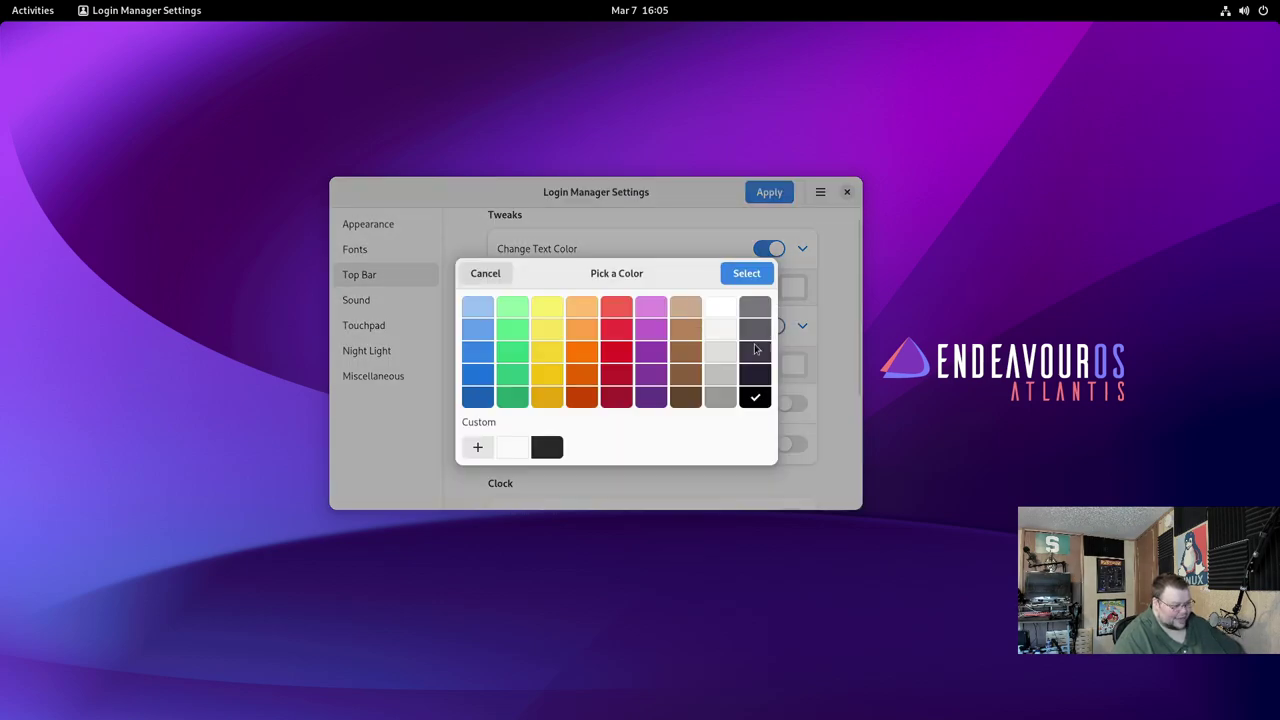
pyautogui.click(746, 273)
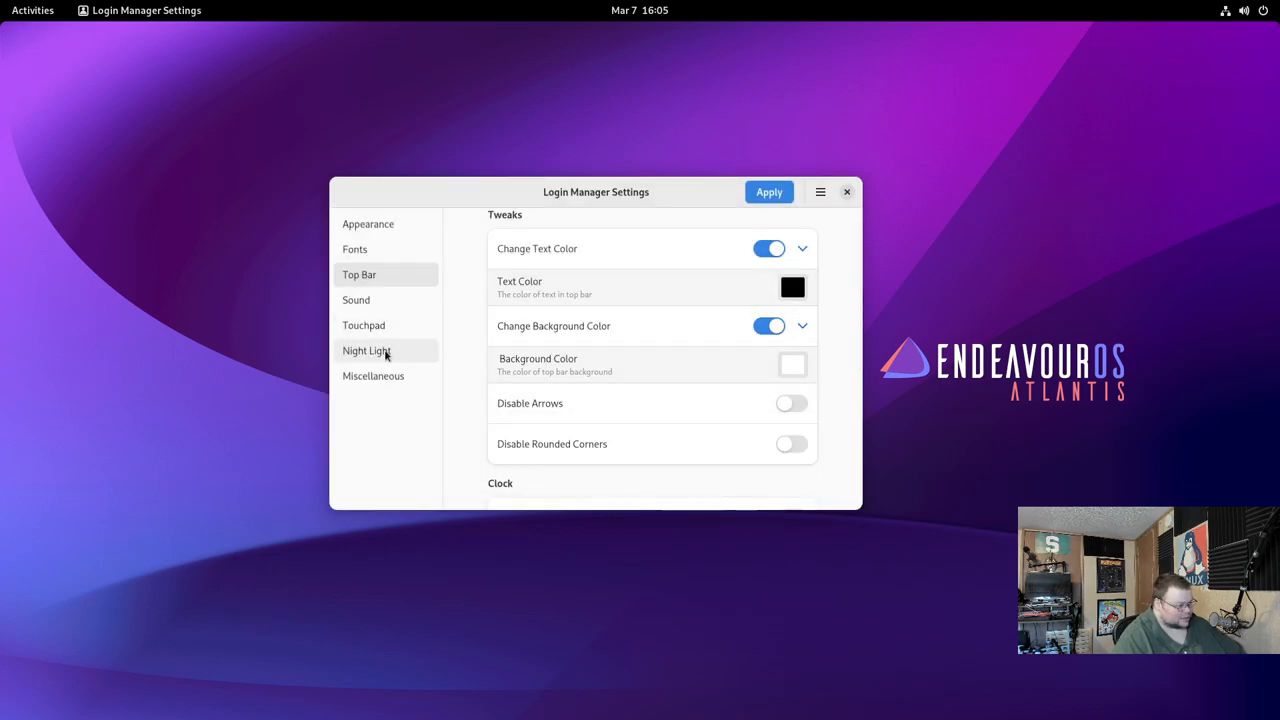
# Apply the login screen changes from the Miscellaneous page and authenticate as administrator.
pyautogui.click(388, 381)
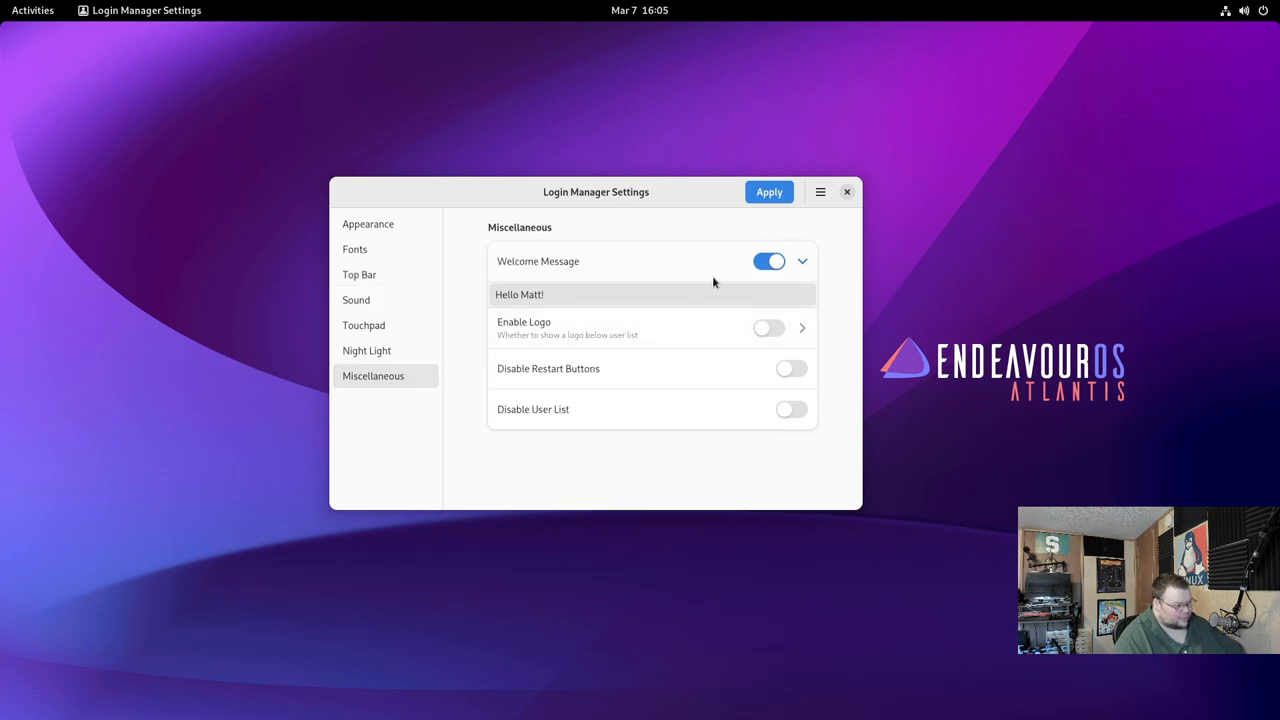
pyautogui.click(769, 192)
pyautogui.write('••')
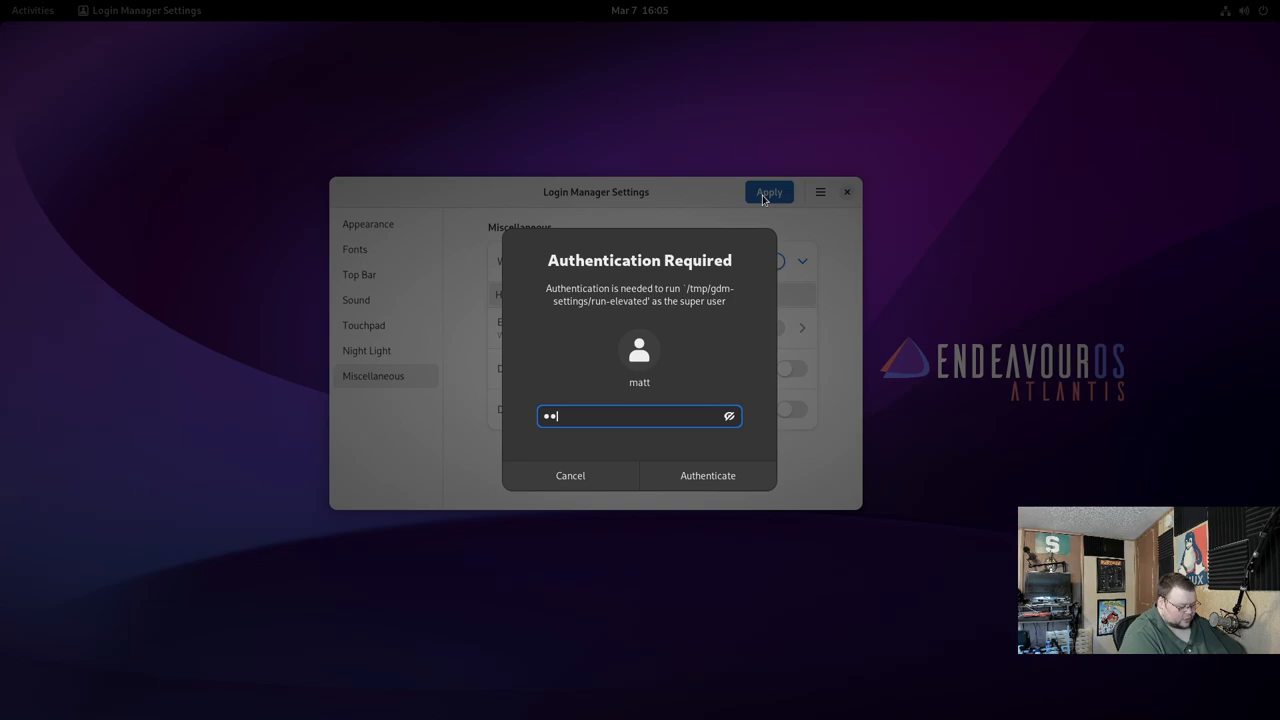
pyautogui.press('Return')
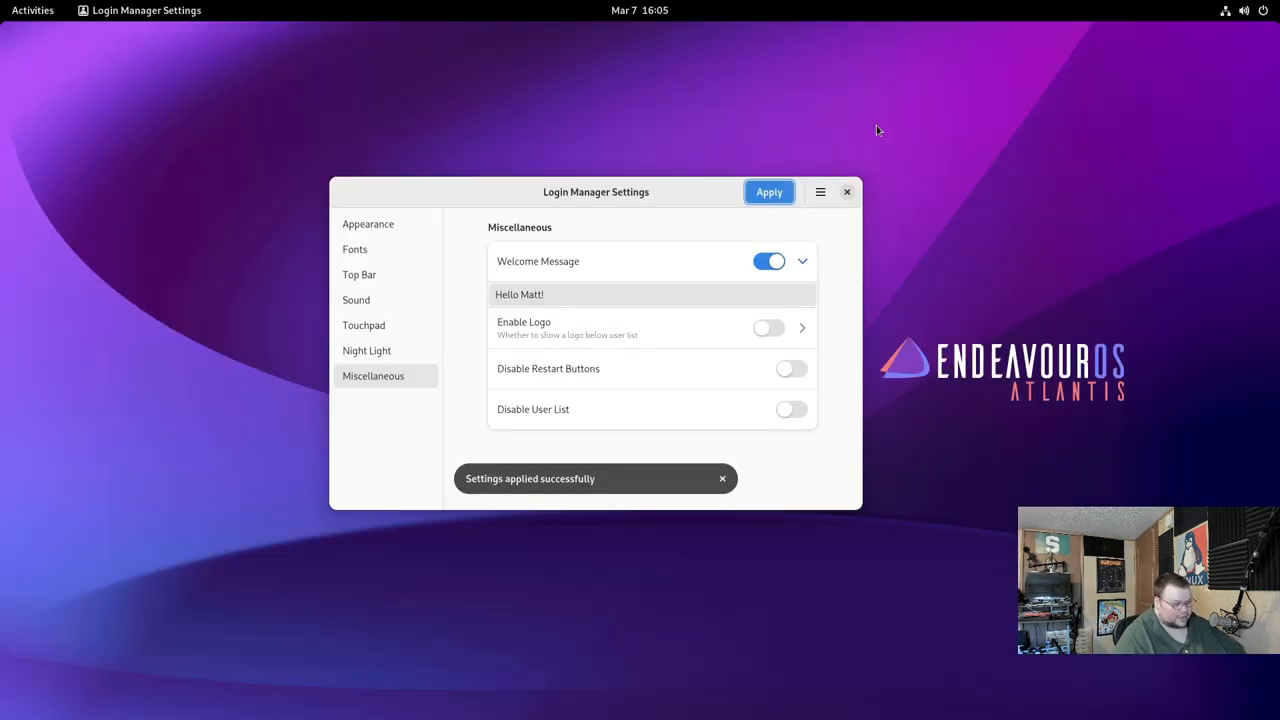
# Log out of the session via the status menu's Power Off / Log Out options.
pyautogui.click(848, 193)
pyautogui.click(1244, 10)
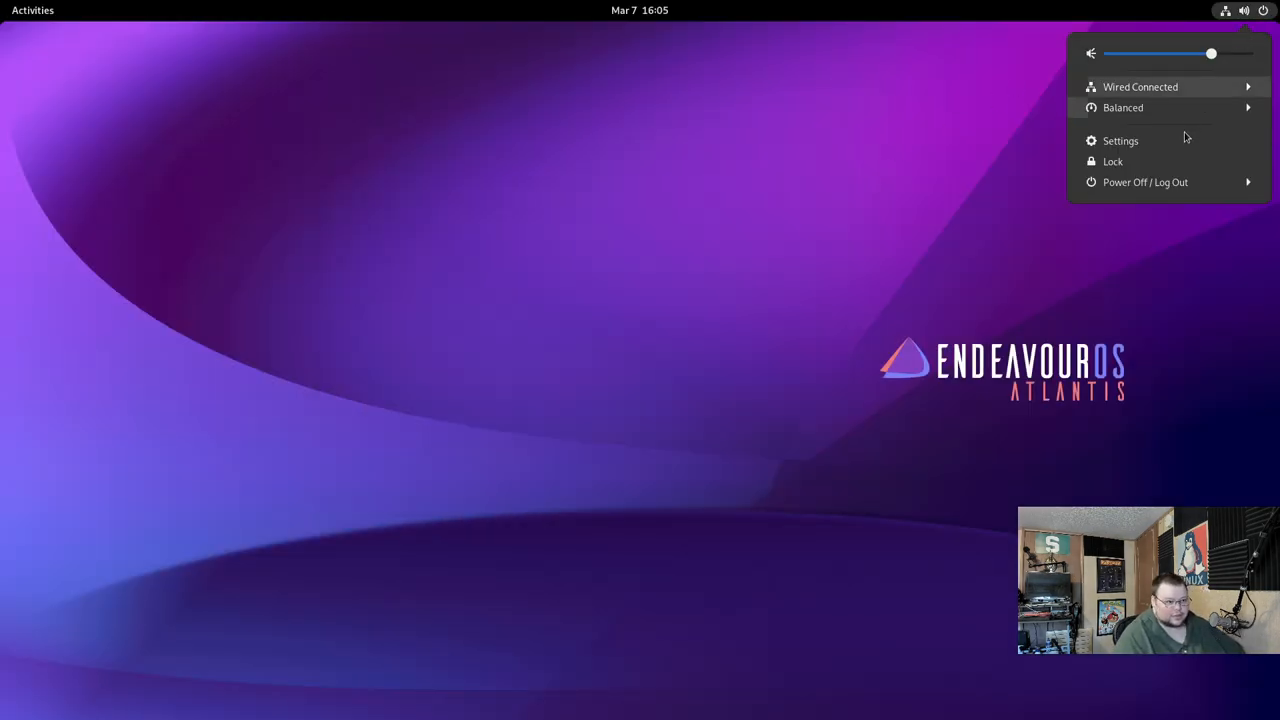
pyautogui.click(1145, 182)
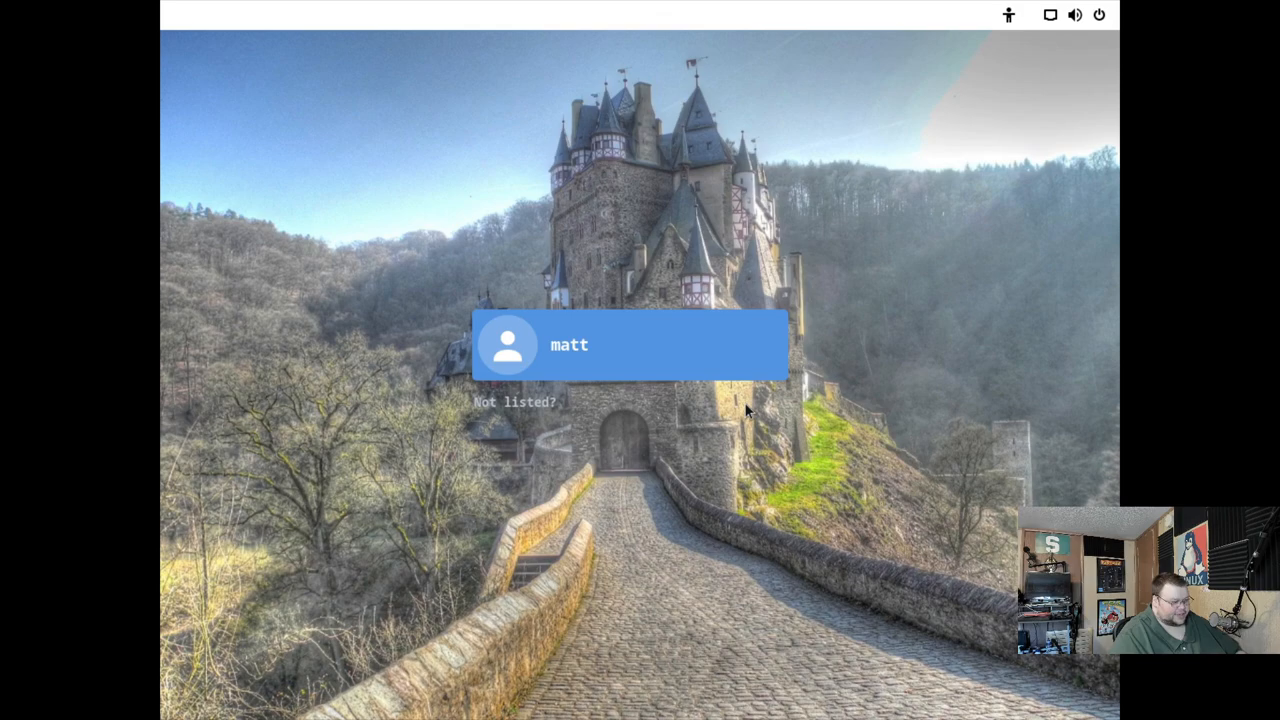
# Inspect the customised login screen, then select the account and log back in with the password.
pyautogui.press('Return')
pyautogui.click(490, 435)
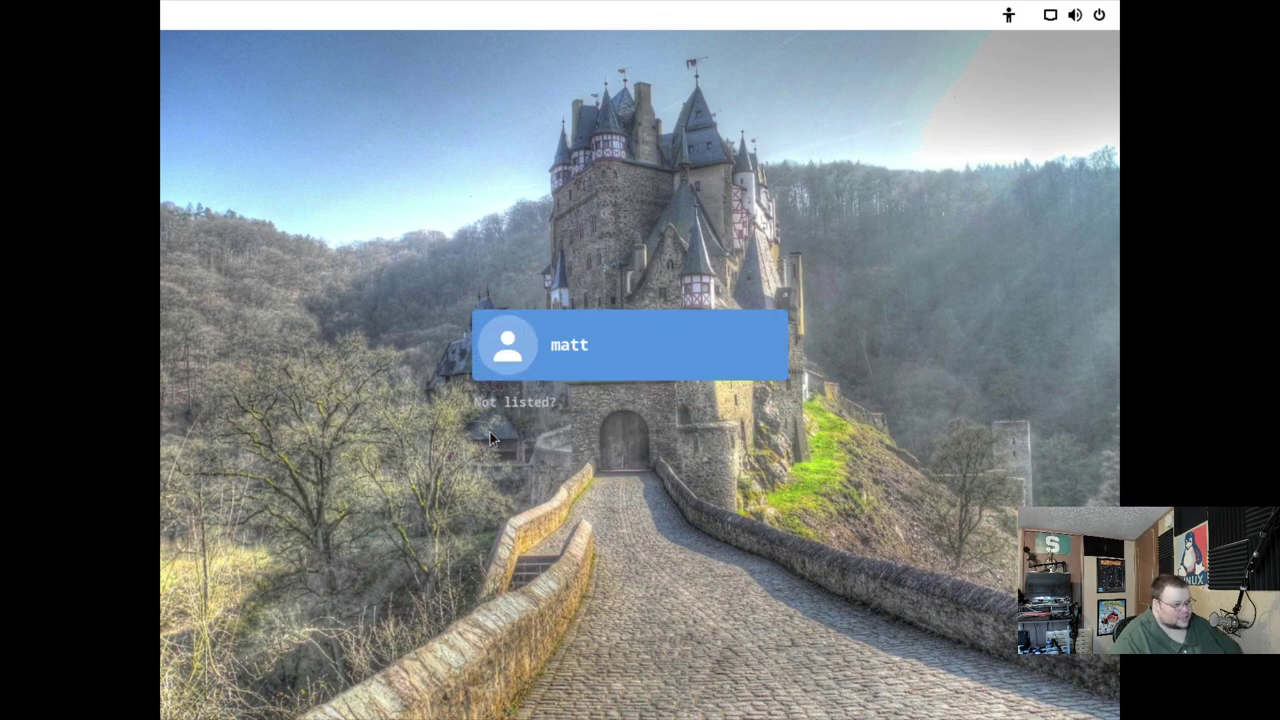
pyautogui.click(533, 338)
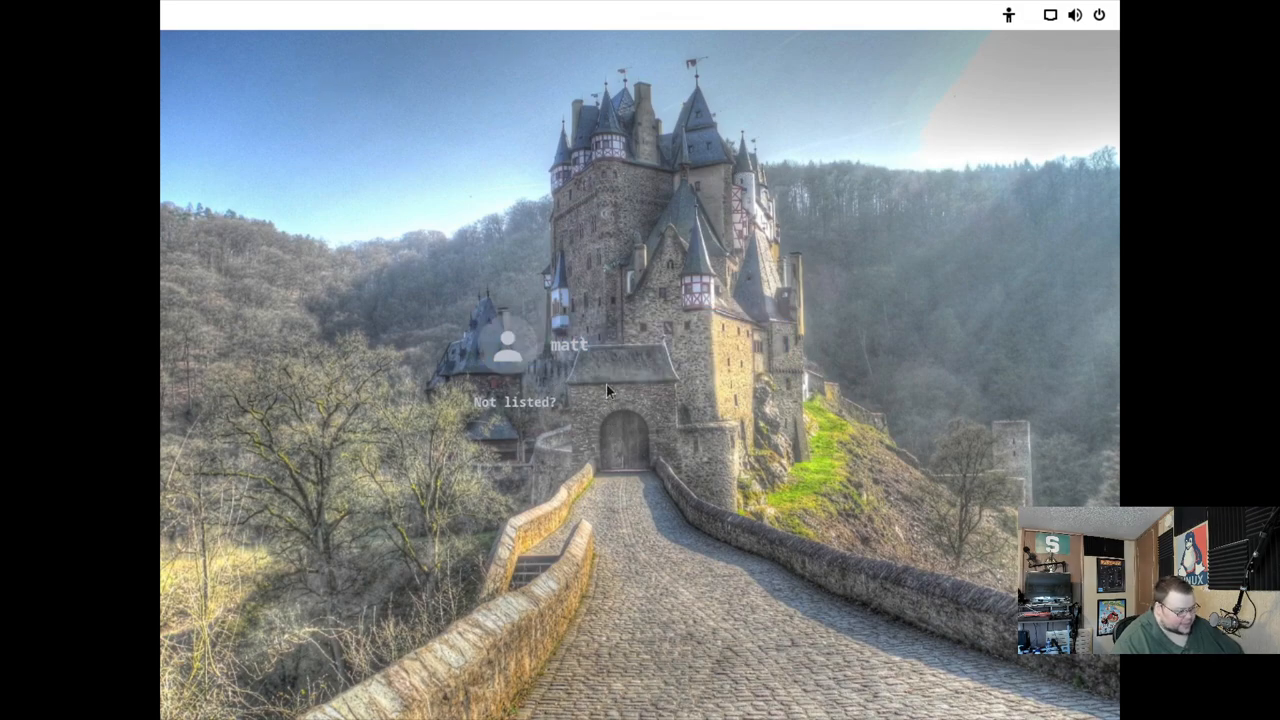
pyautogui.click(610, 347)
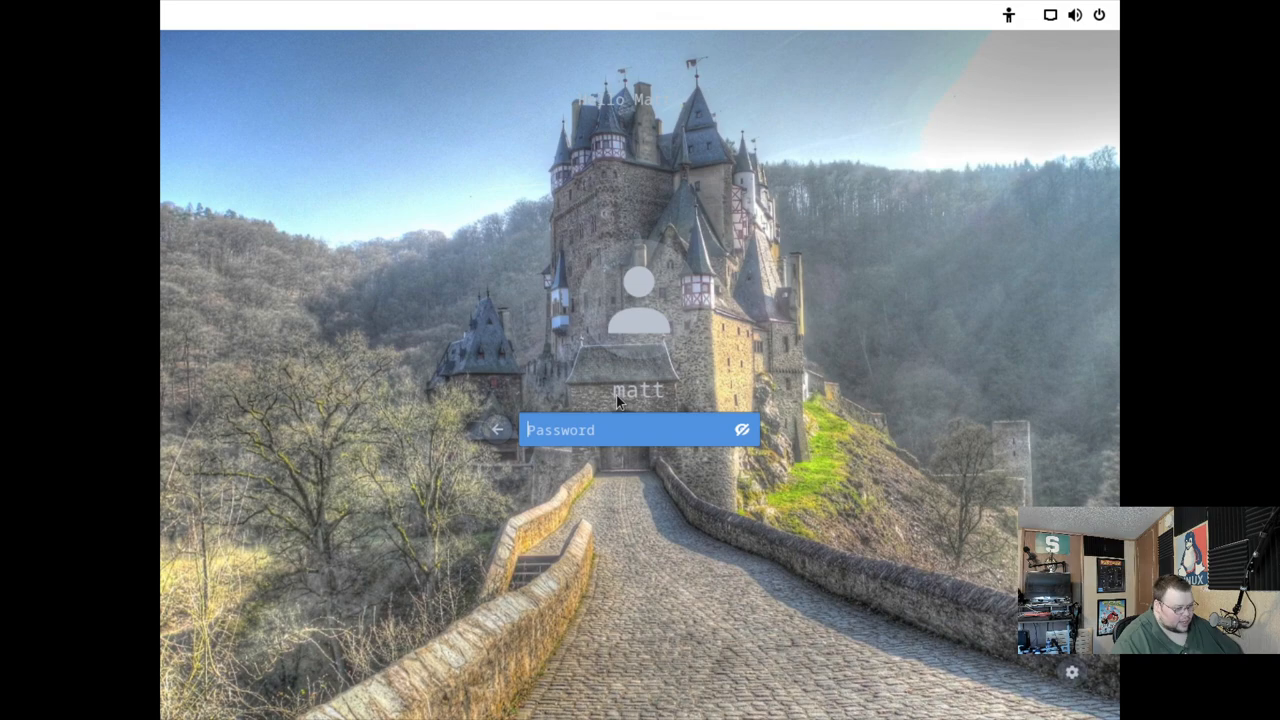
pyautogui.write('***')
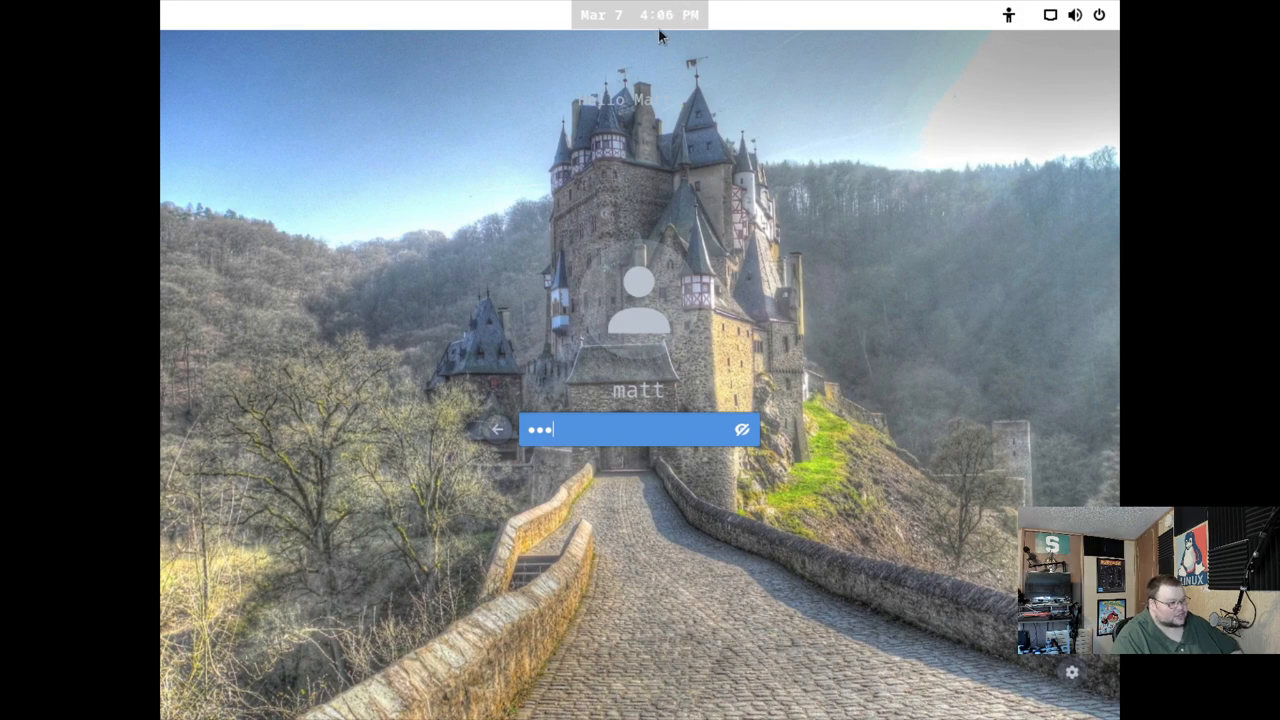
pyautogui.press('Return')
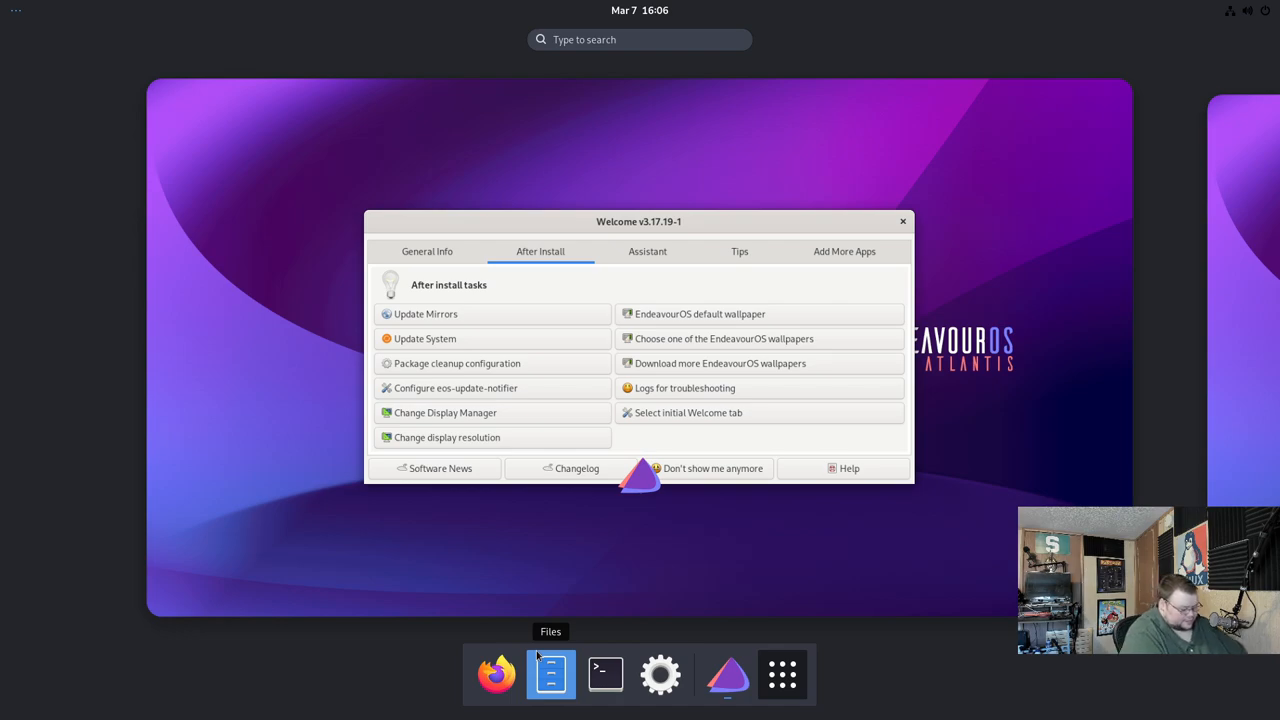
pyautogui.write('gdm')
# Relaunch Login Manager Settings, switch off both custom top bar colours, apply and authenticate.
pyautogui.press('Return')
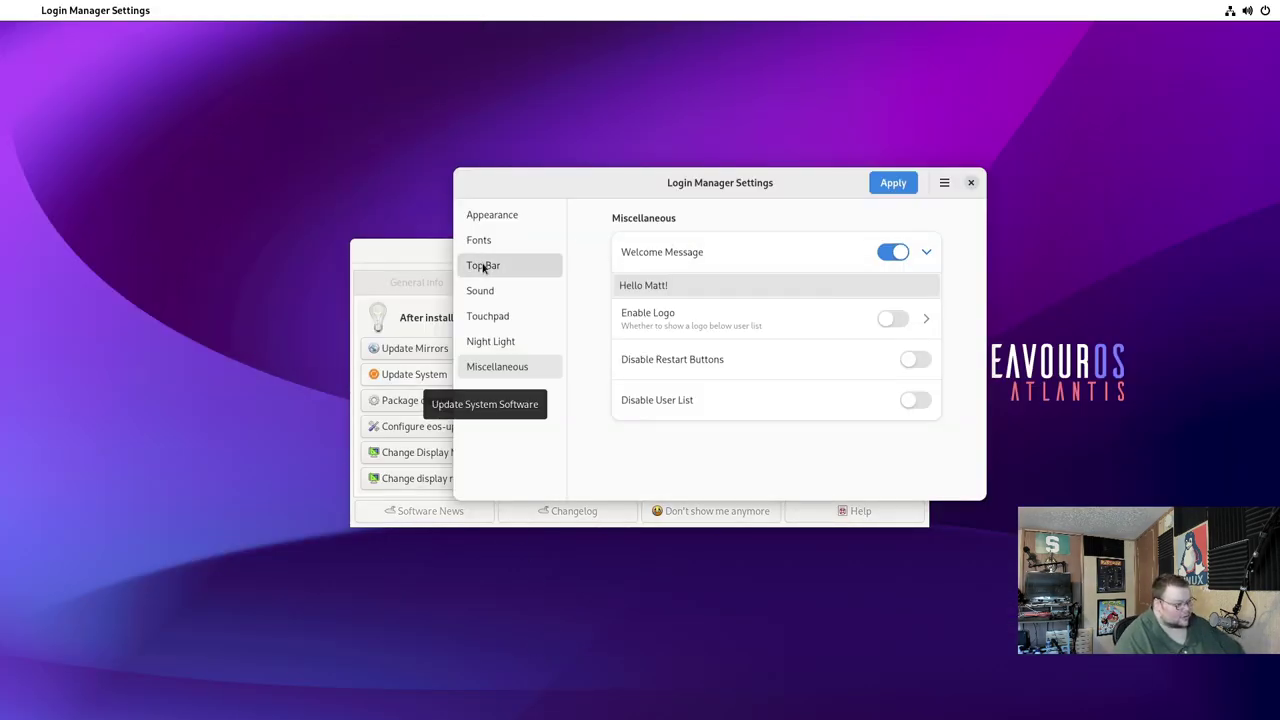
pyautogui.click(483, 265)
pyautogui.click(893, 252)
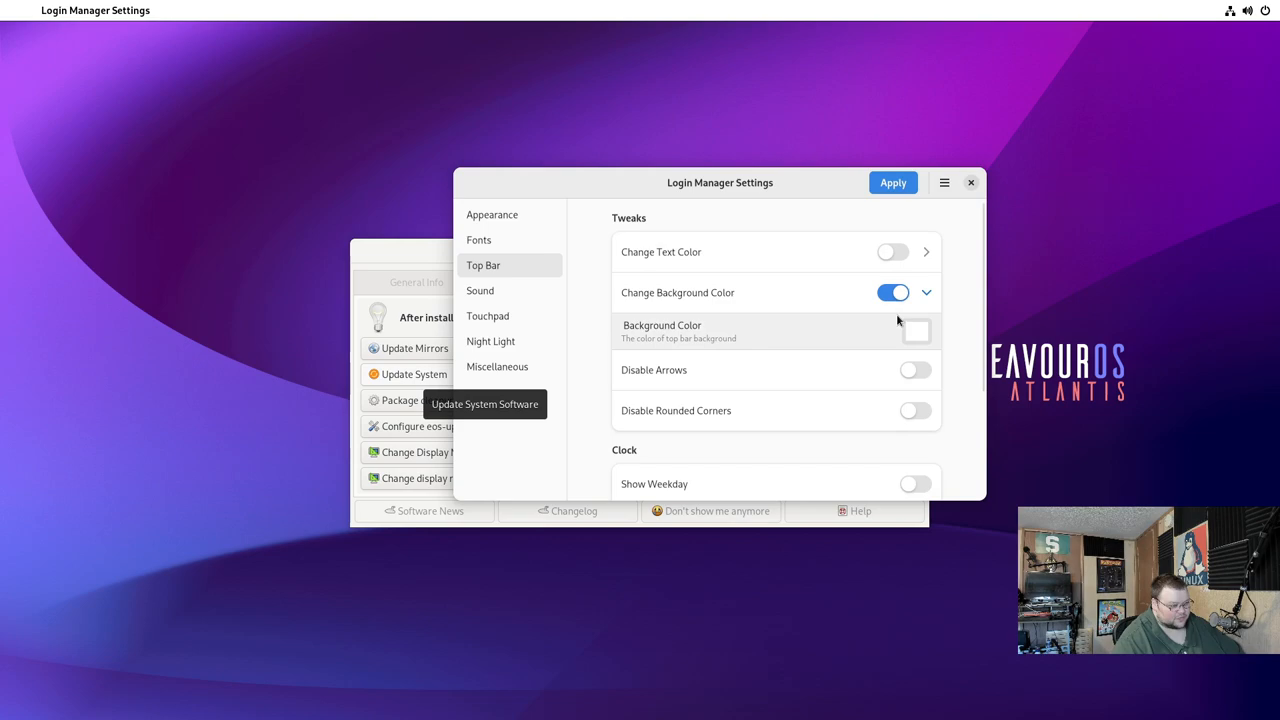
pyautogui.click(893, 290)
pyautogui.click(893, 182)
pyautogui.write('****')
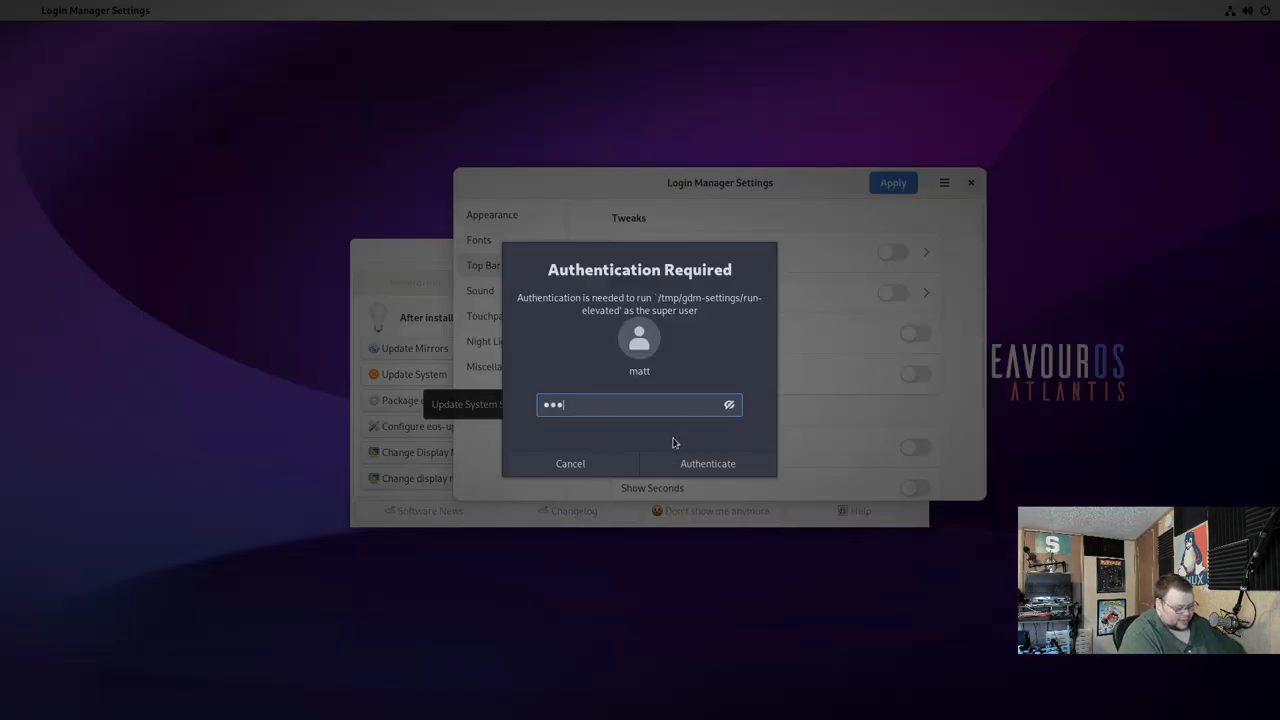
pyautogui.press('Return')
# Bring up the system status menu to reach the log-out options.
pyautogui.click(1247, 11)
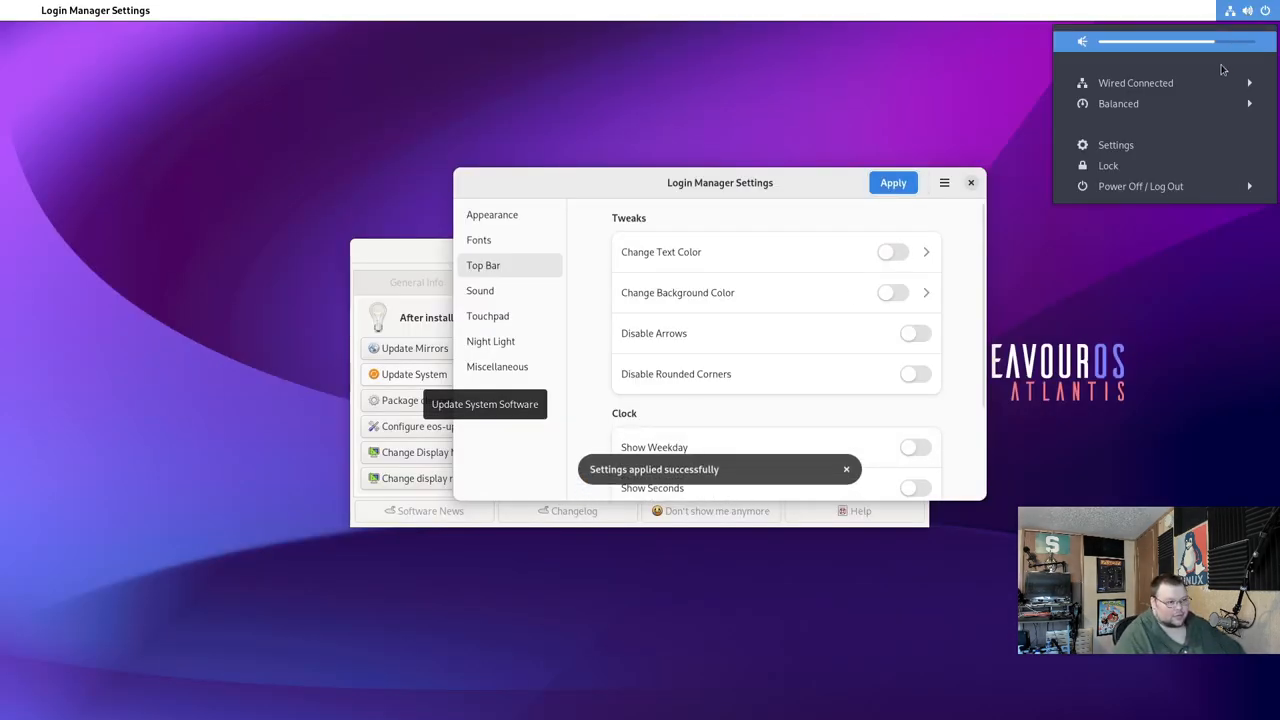
pyautogui.click(879, 75)
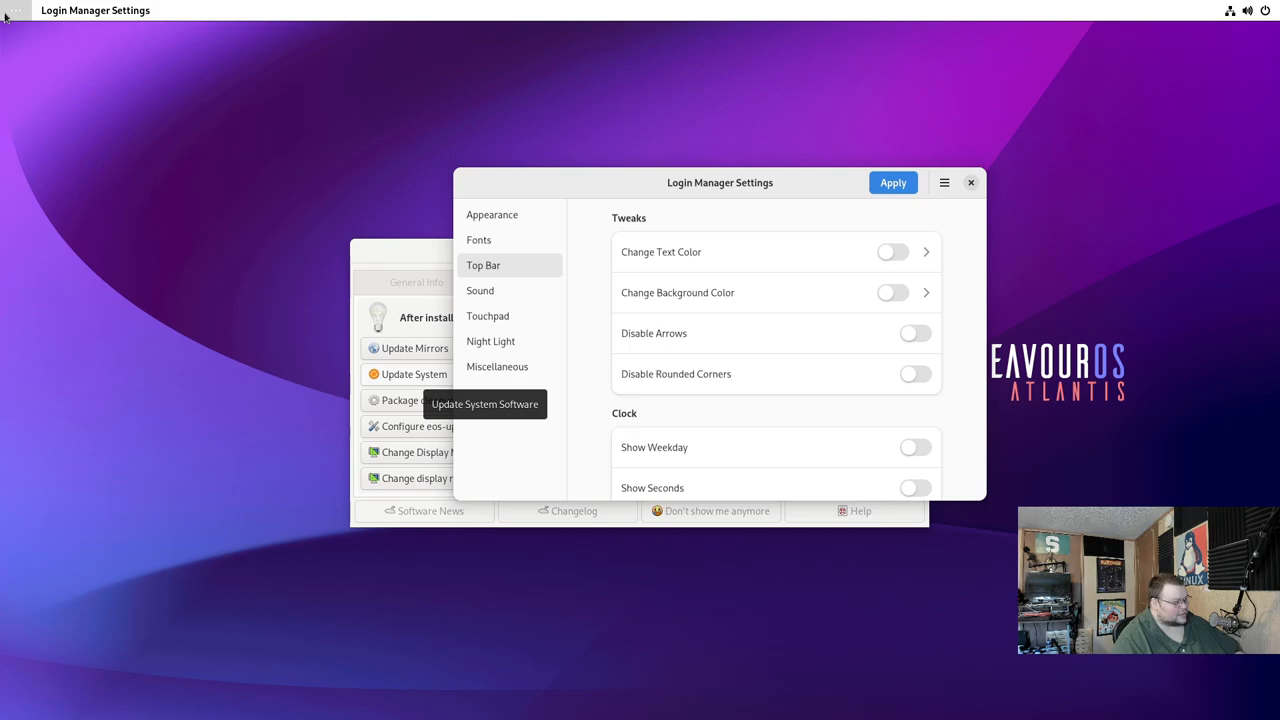
pyautogui.click(1250, 14)
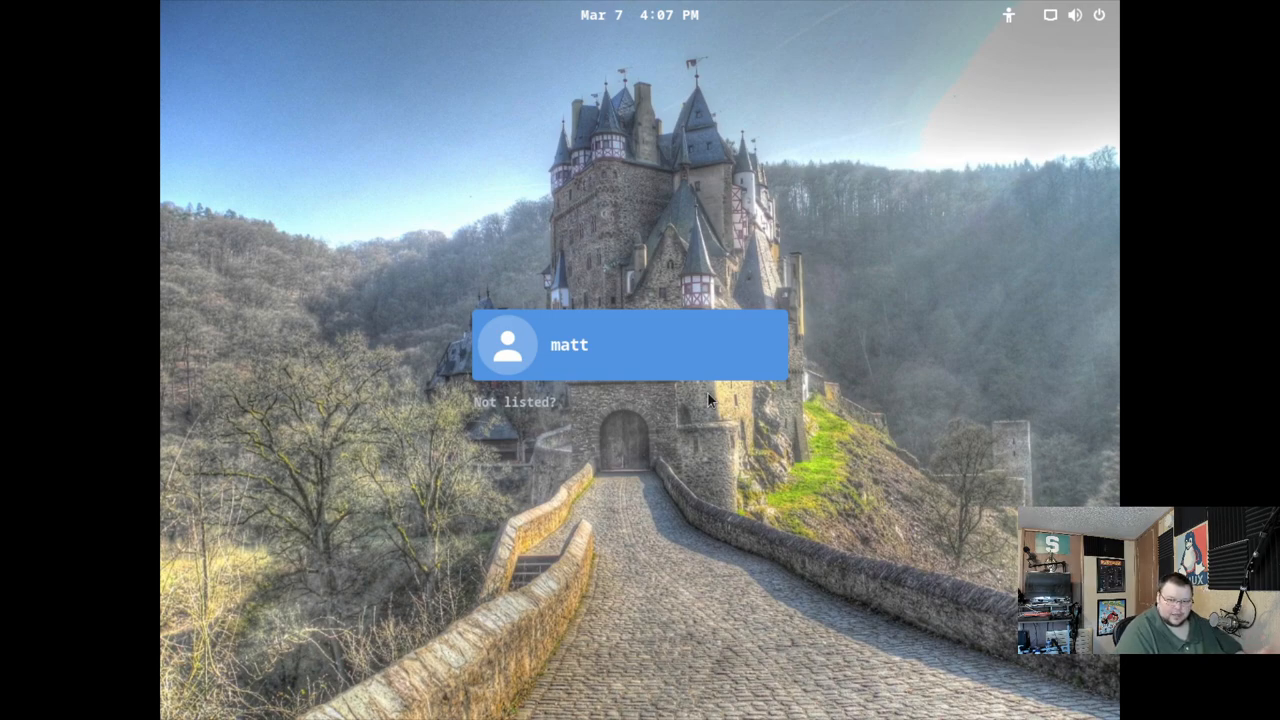
# Select the matt account on the castle-wallpaper login screen to show its password prompt.
pyautogui.click(546, 370)
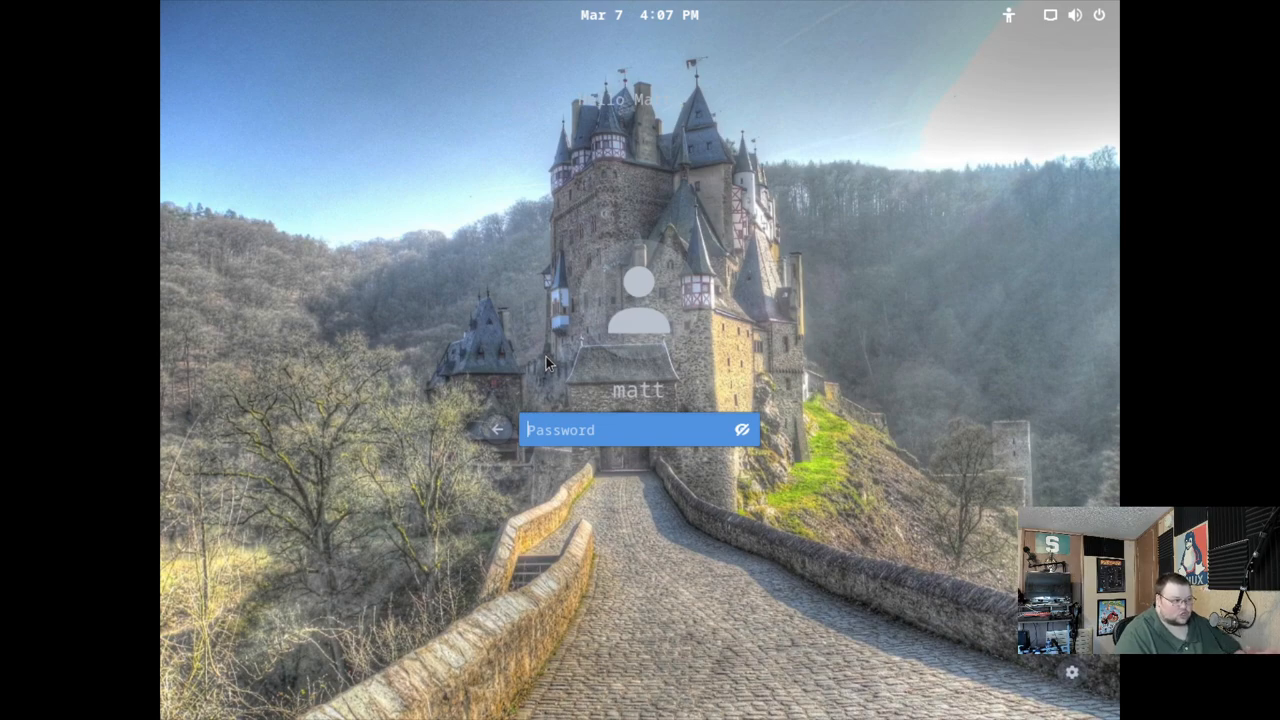